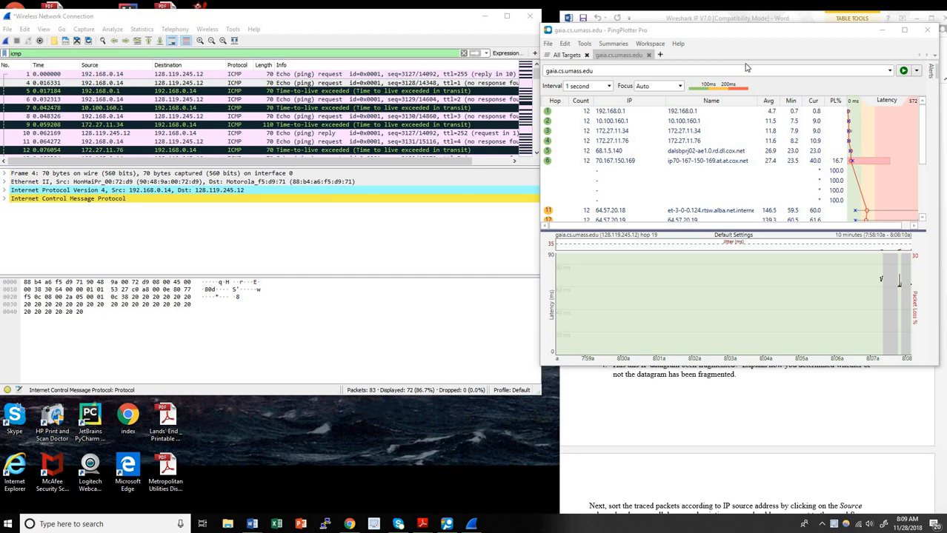
Review PingPlotter's Engine settings, including packet size, and close them without changes
click(724, 30)
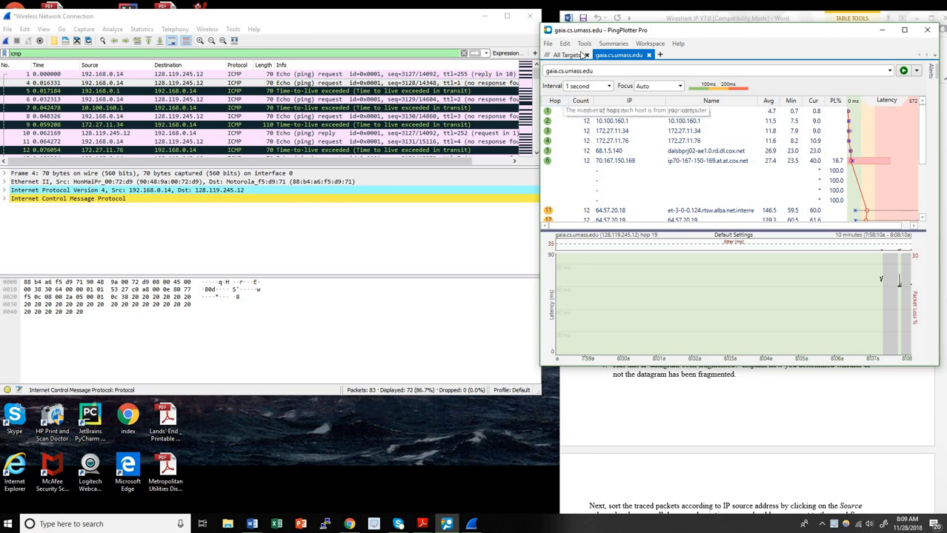
click(566, 45)
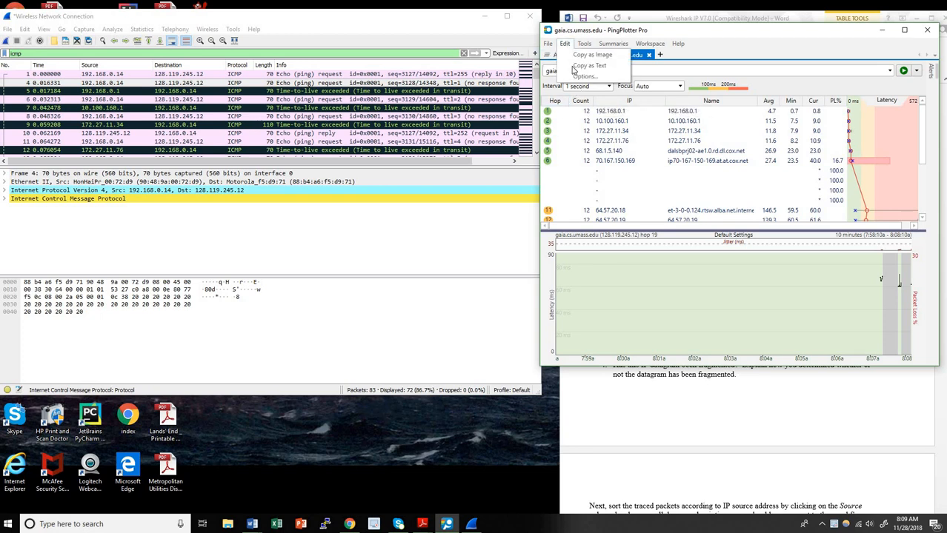
click(575, 77)
click(625, 157)
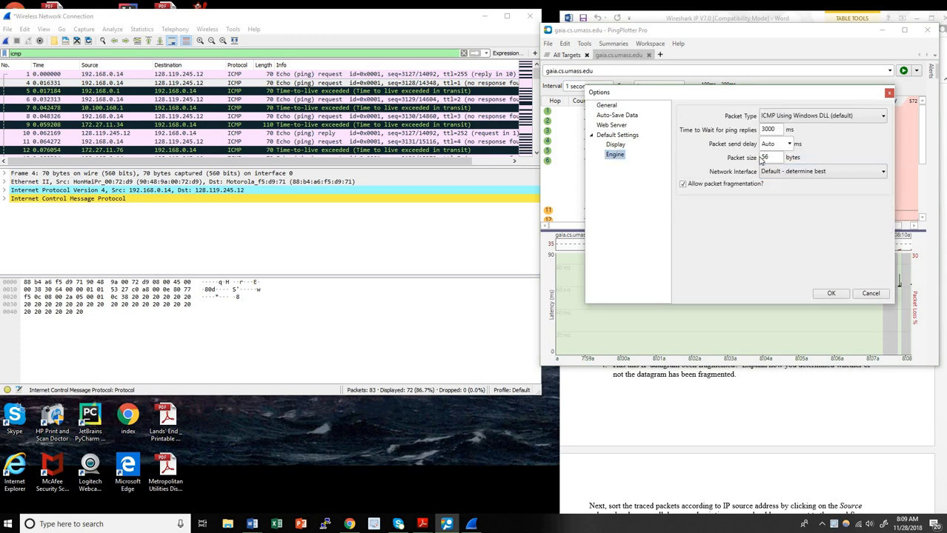
click(870, 294)
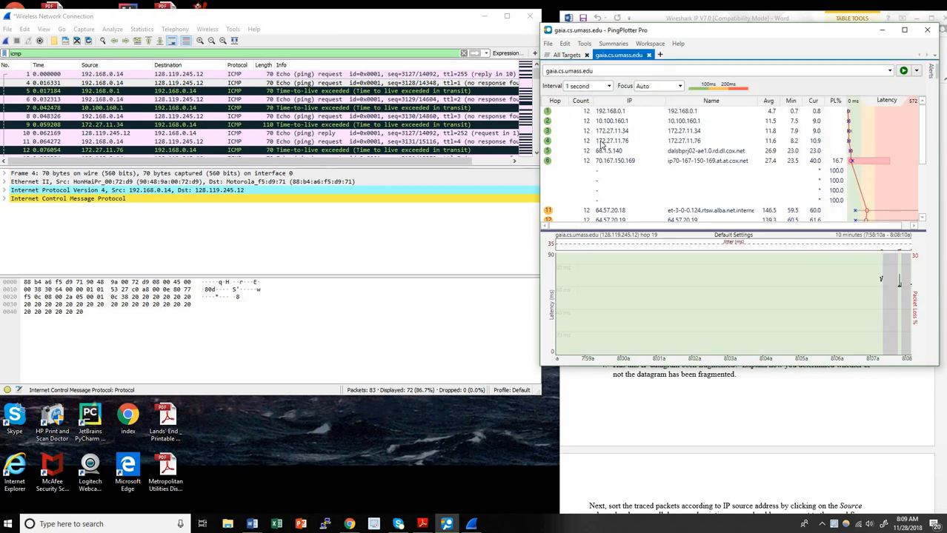
Start a new Wireshark capture, continuing without saving the old one
click(280, 23)
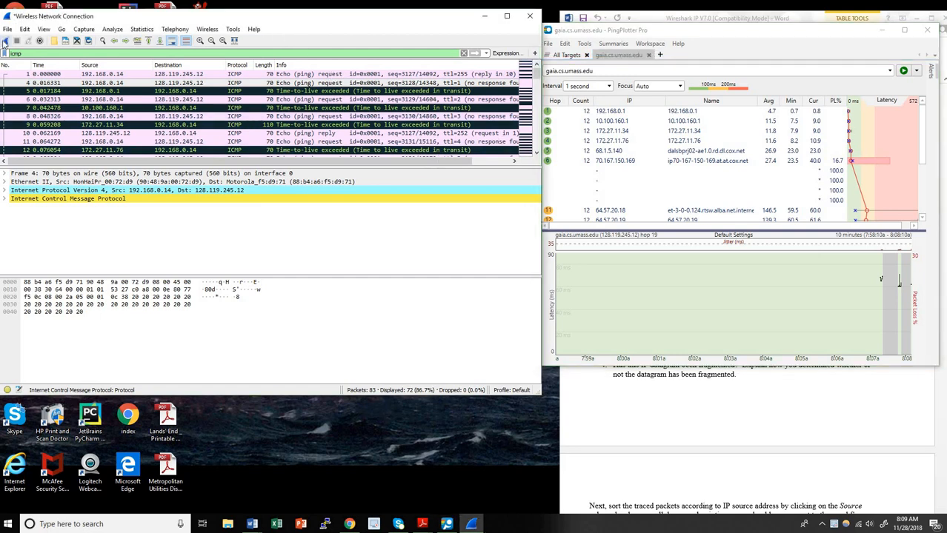
click(4, 43)
click(504, 291)
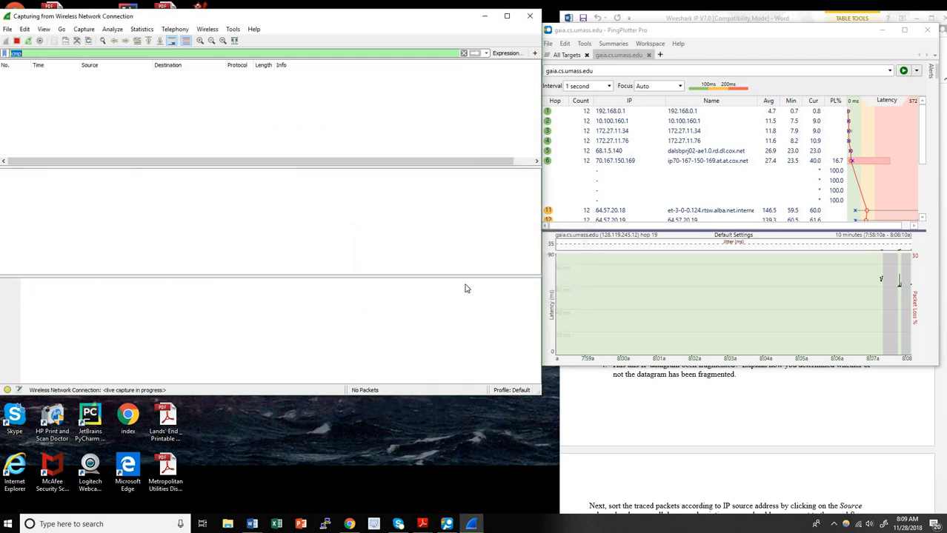
Start a PingPlotter trace to gaia.cs.umass.edu, then stop it
click(726, 31)
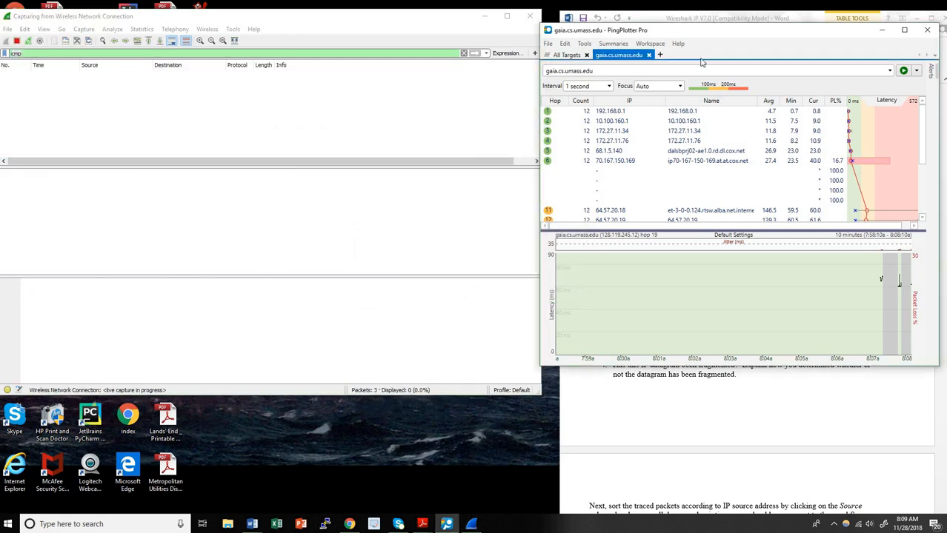
click(904, 71)
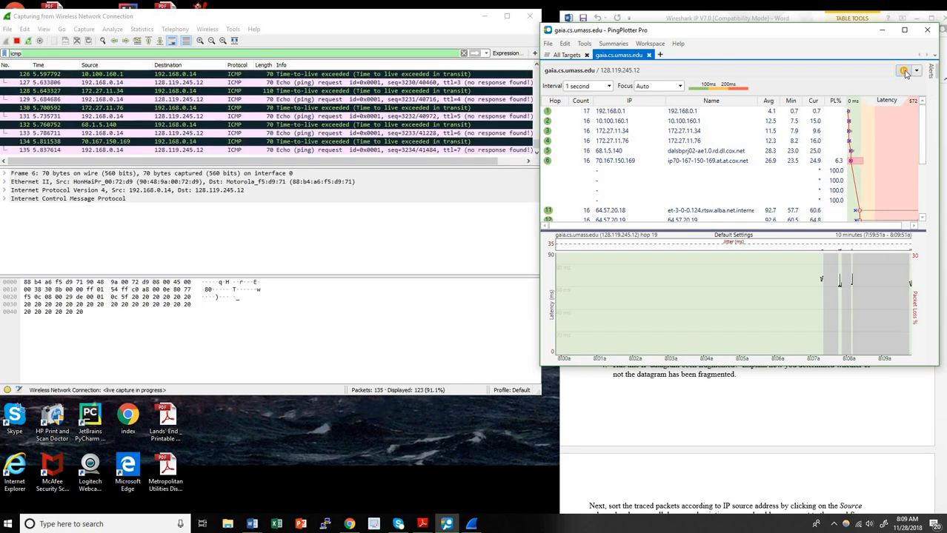
click(904, 71)
Set PingPlotter's packet size to 2000 bytes, then run and stop a trace
click(565, 43)
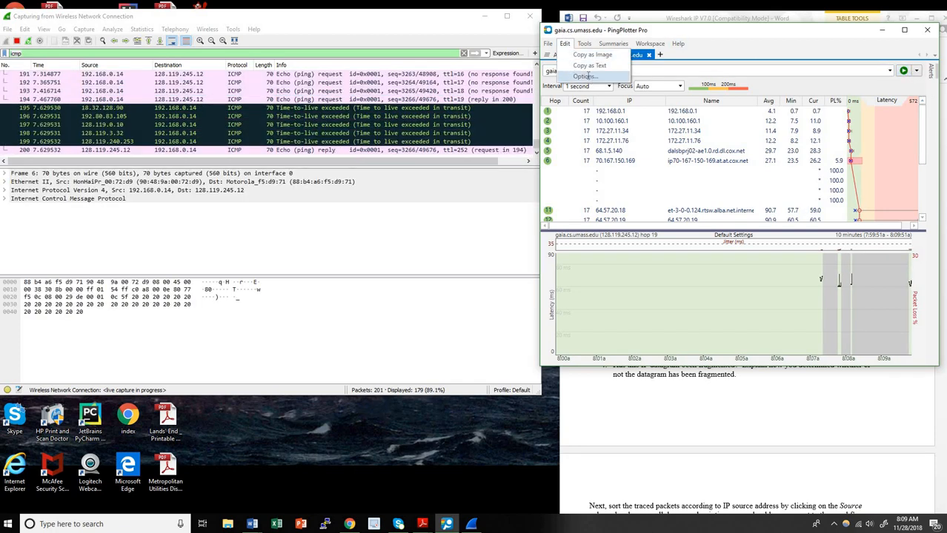
click(585, 77)
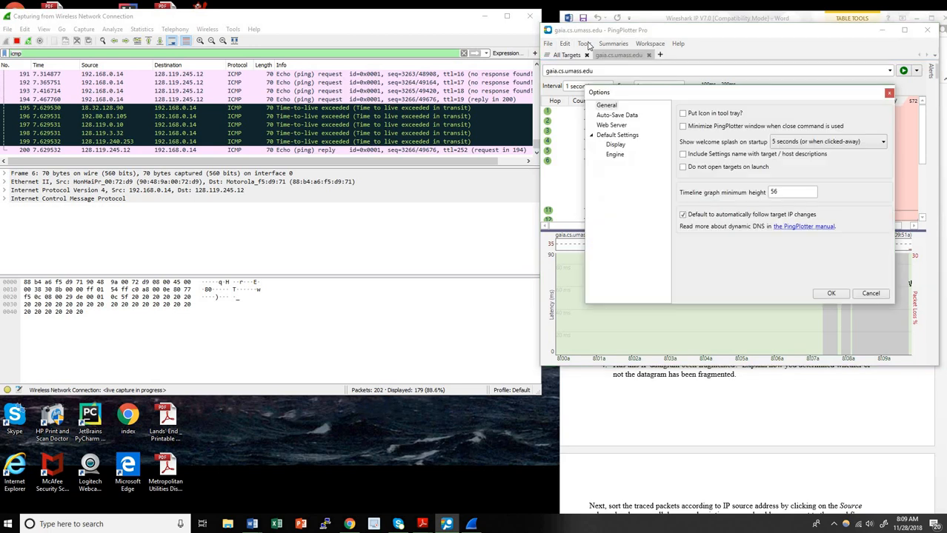
click(614, 154)
click(771, 158)
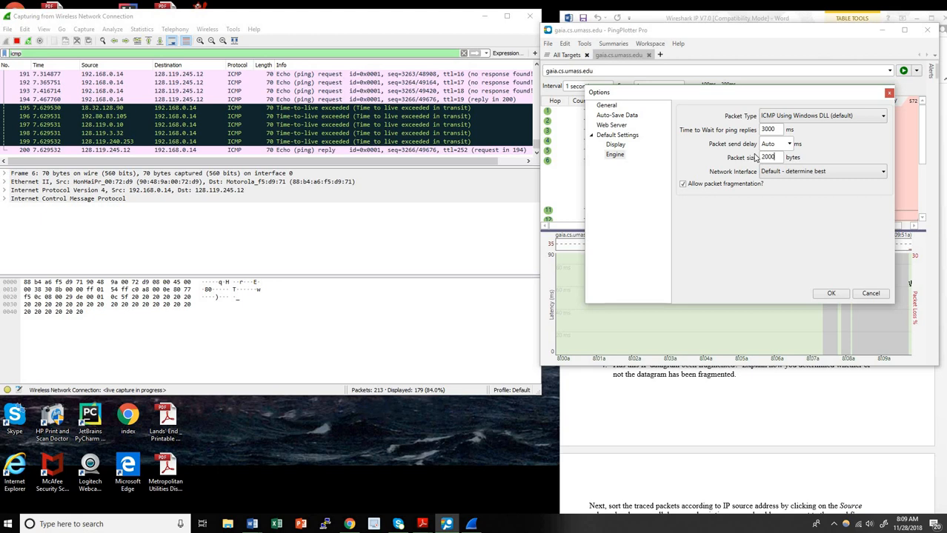
click(831, 293)
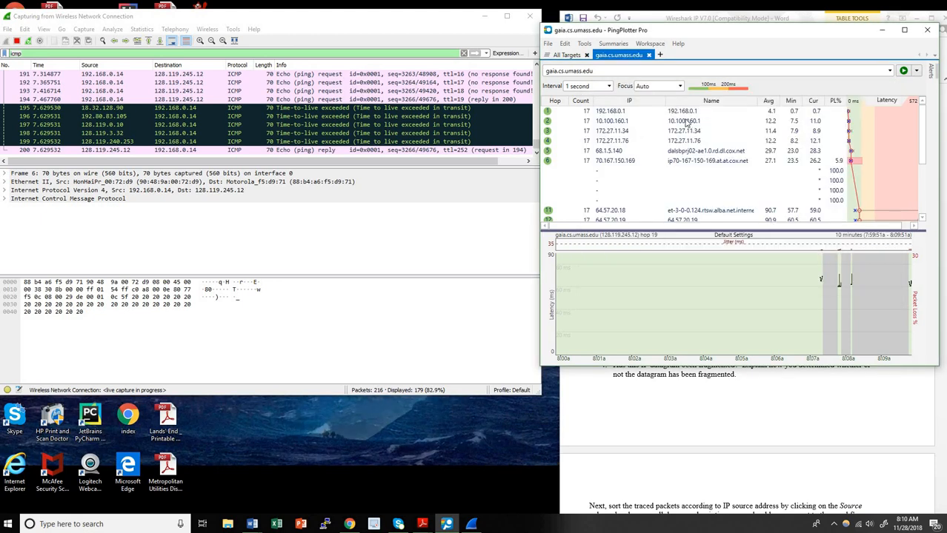
click(904, 70)
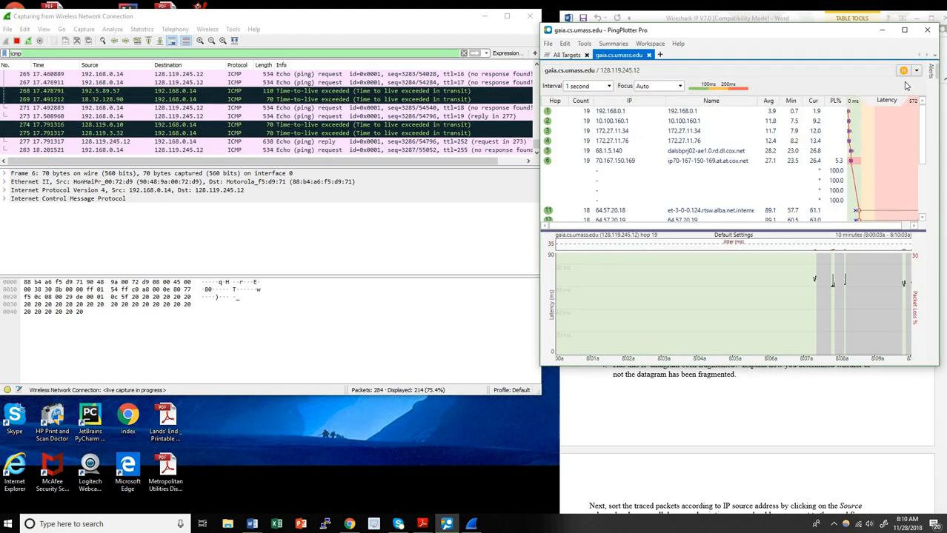
click(903, 71)
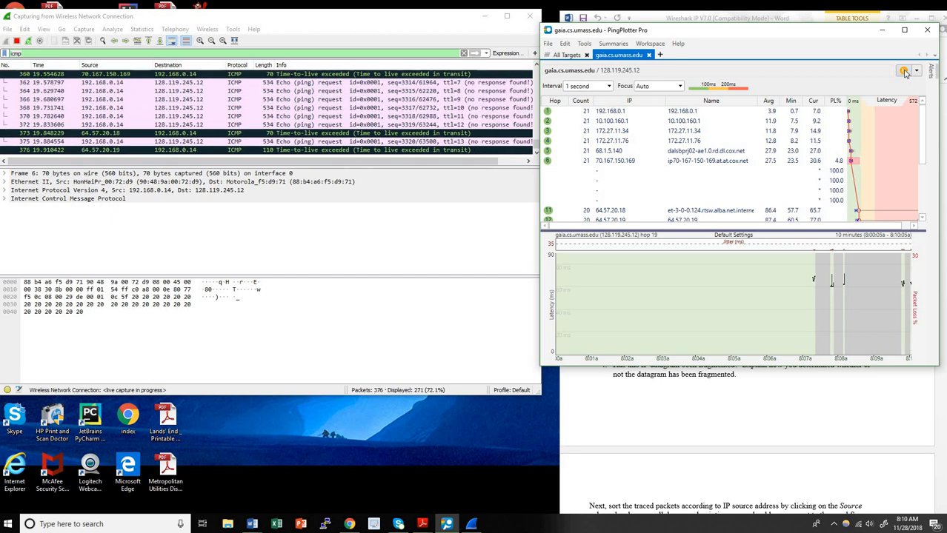
Change the packet size to 3500 bytes and start tracing again
click(564, 43)
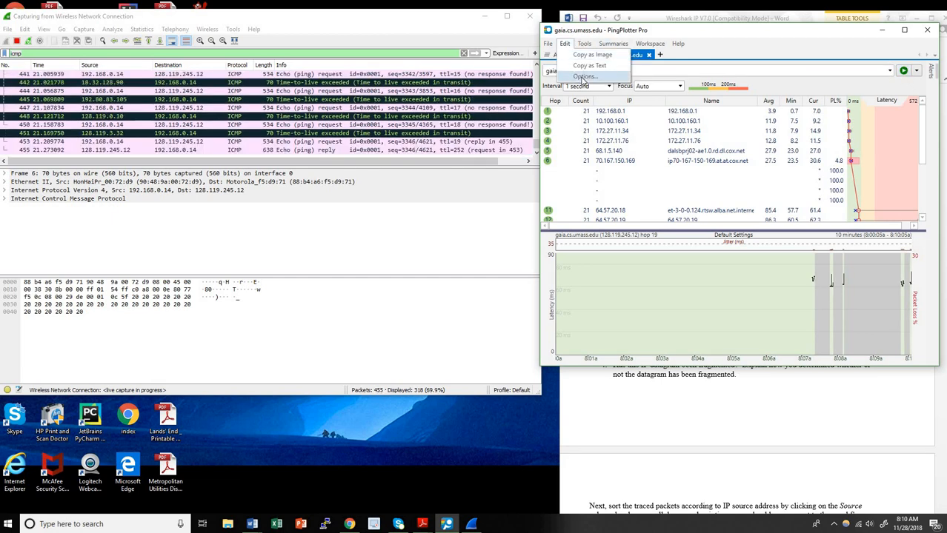
click(596, 80)
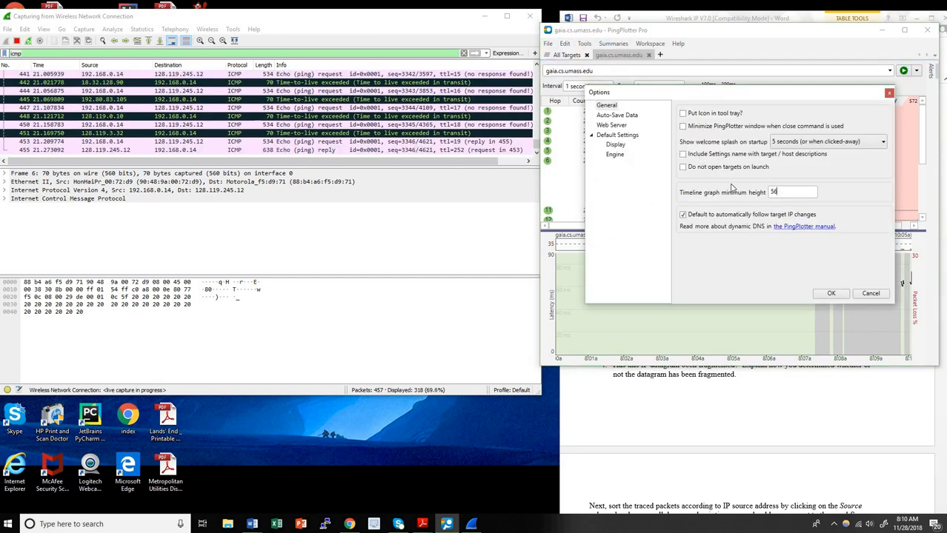
click(614, 154)
double_click(771, 157)
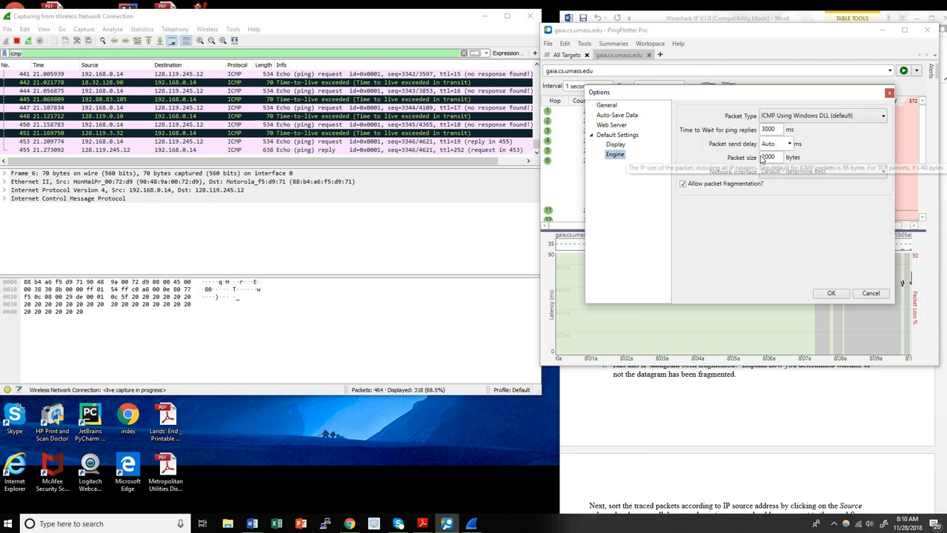
text(35)
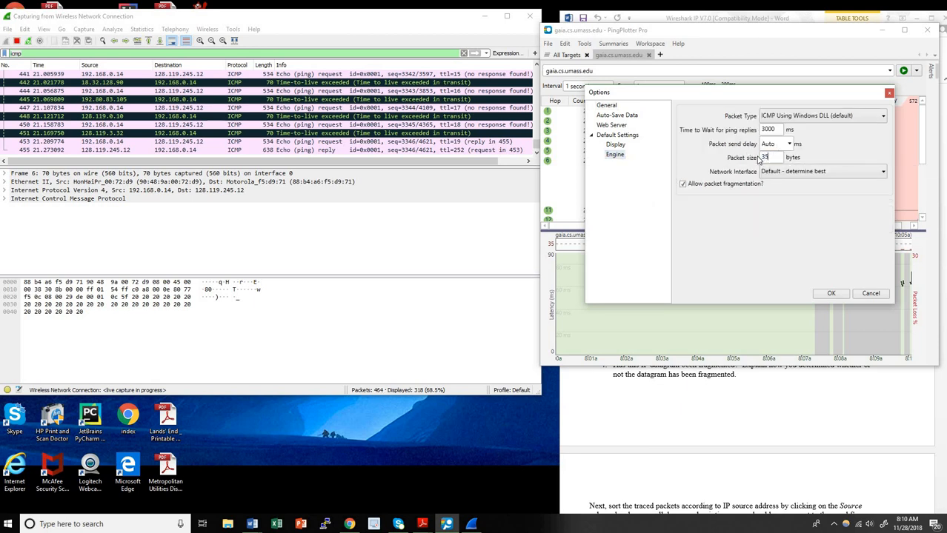
click(831, 294)
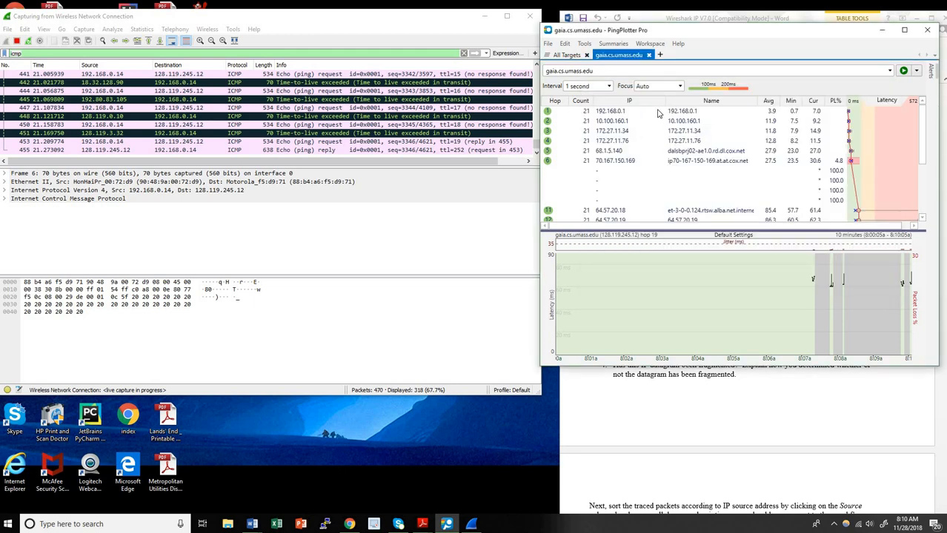
click(903, 70)
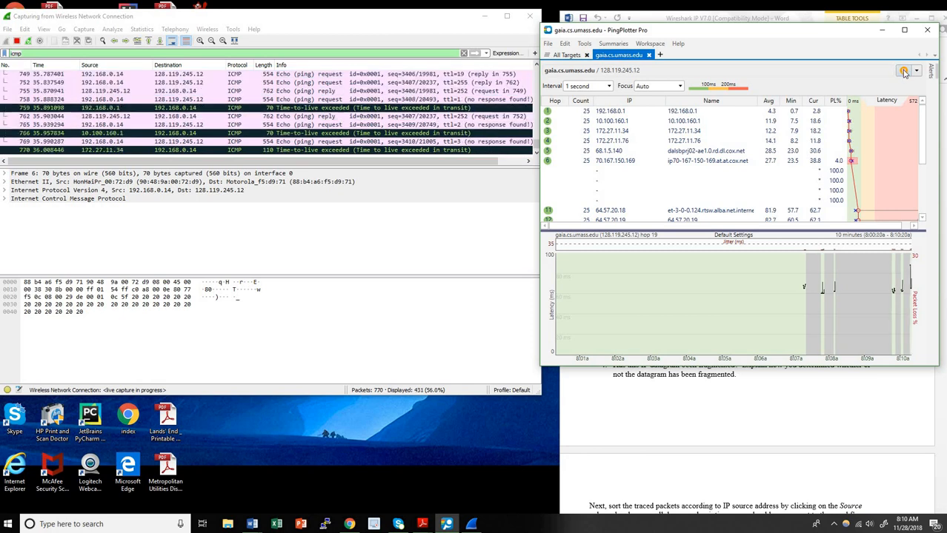
Stop the PingPlotter trace and the Wireshark capture, ordering packets by number
click(903, 70)
click(275, 17)
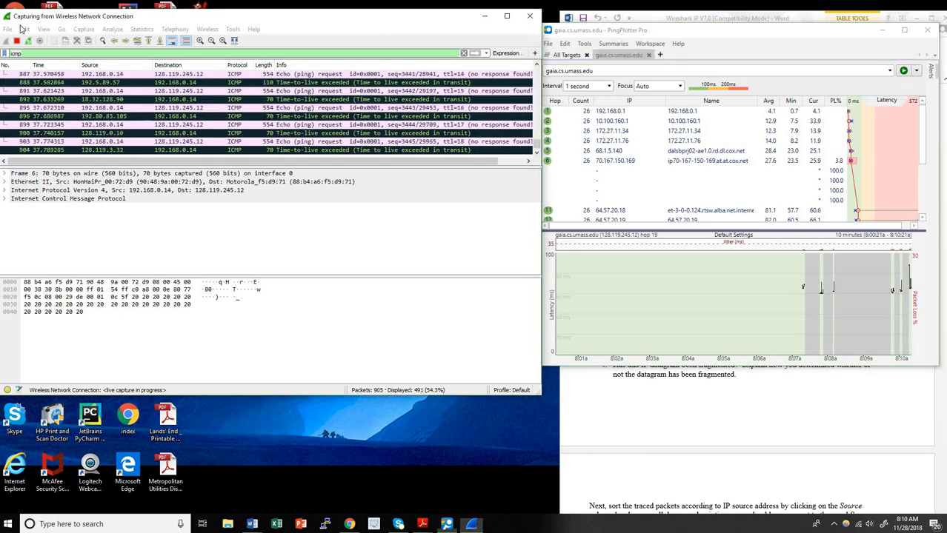
click(16, 41)
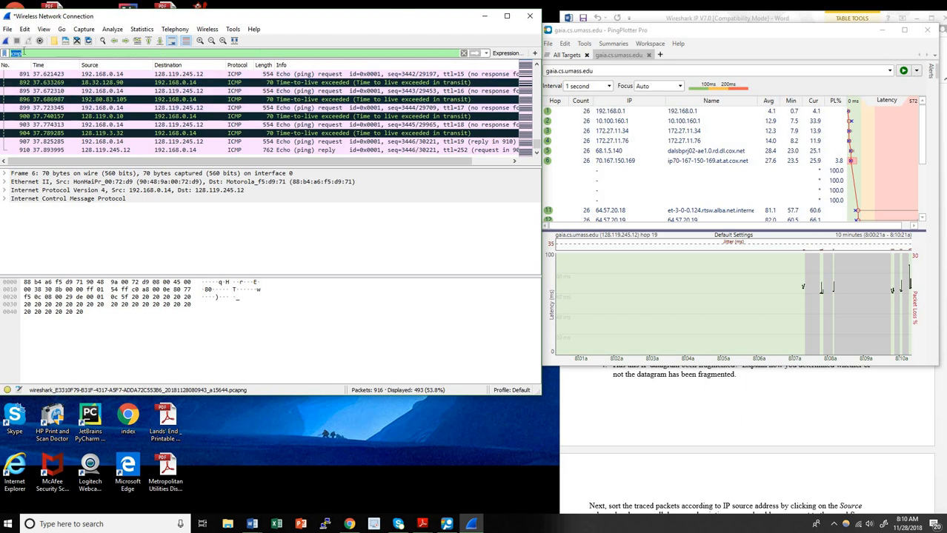
click(15, 66)
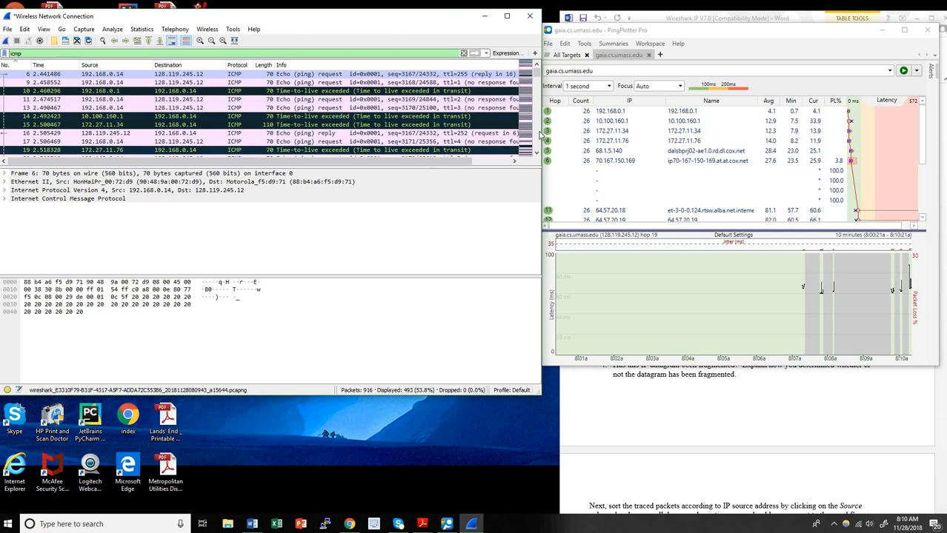
Minimize PingPlotter and select packet 9, the TTL-1 echo request
click(882, 30)
scroll(715, 162, up, 1)
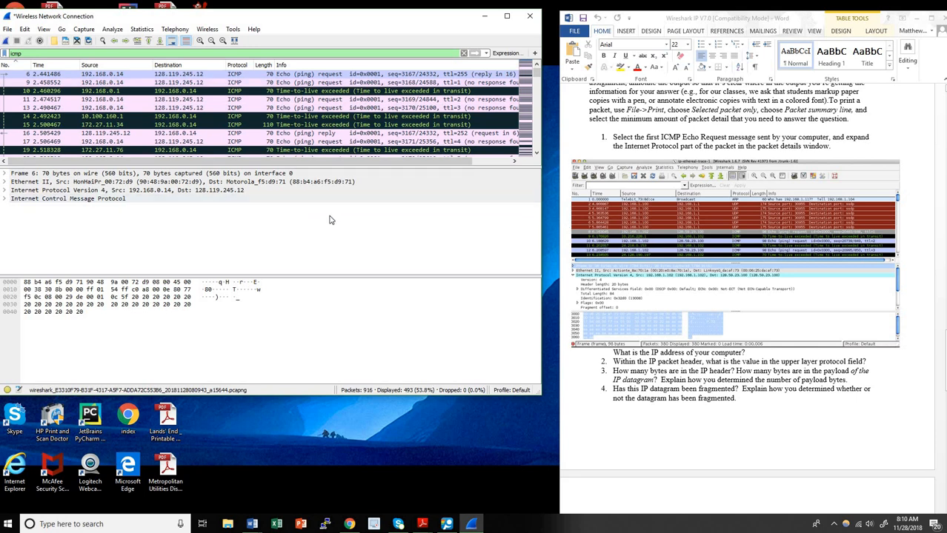
click(132, 83)
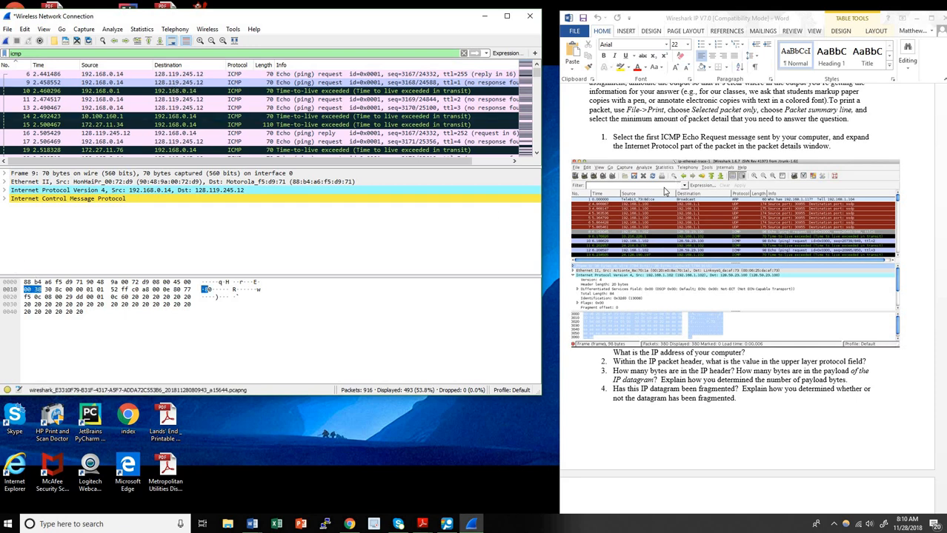
Expand the IPv4 header and its Flags for the TTL-1 echo request, total length 56
scroll(666, 191, down, 3)
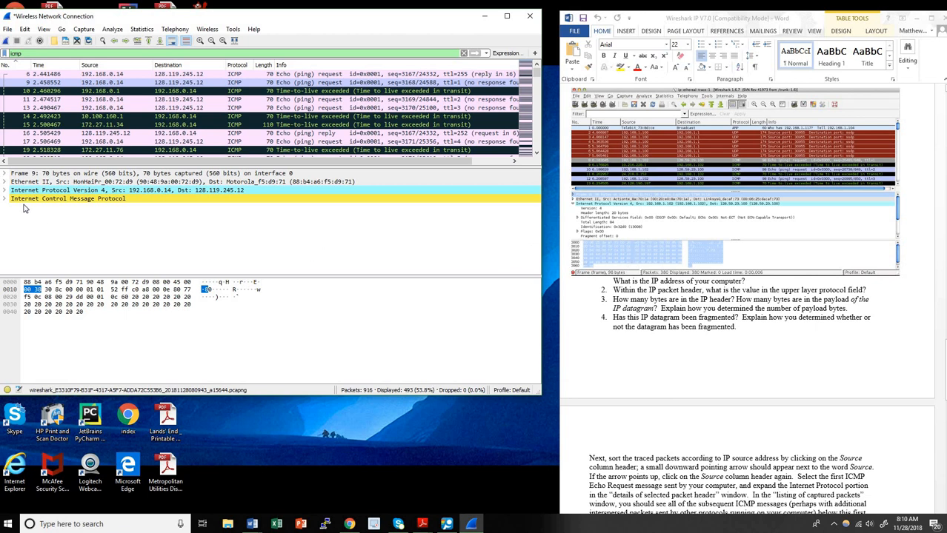
click(4, 191)
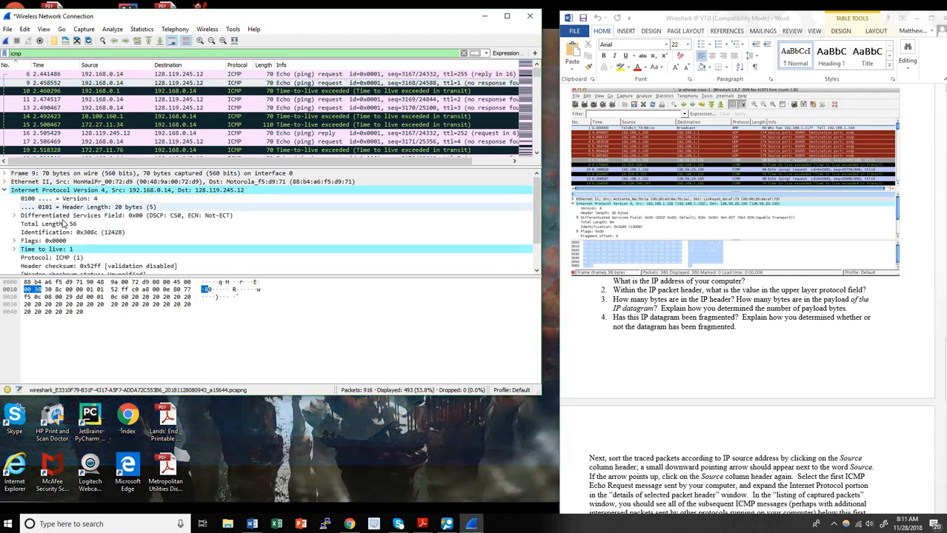
scroll(65, 224, down, 1)
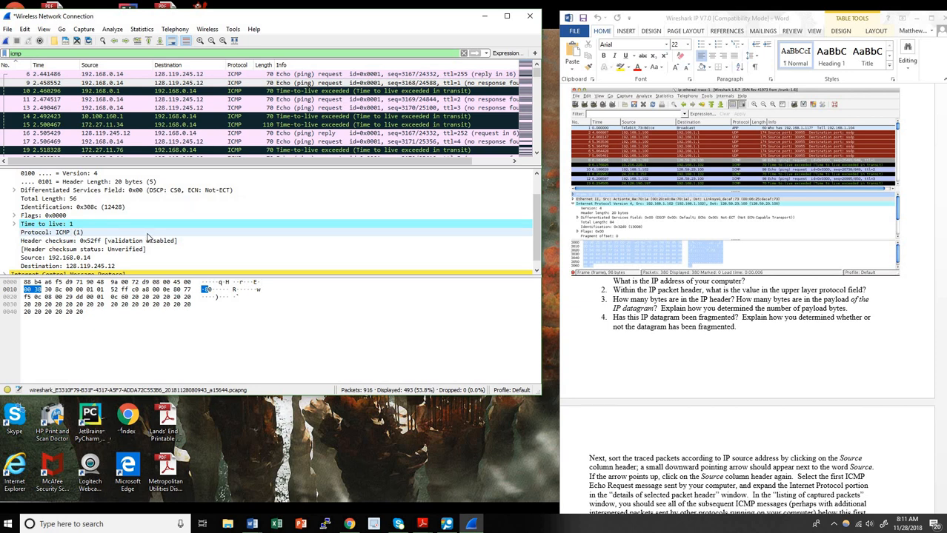
scroll(136, 240, down, 1)
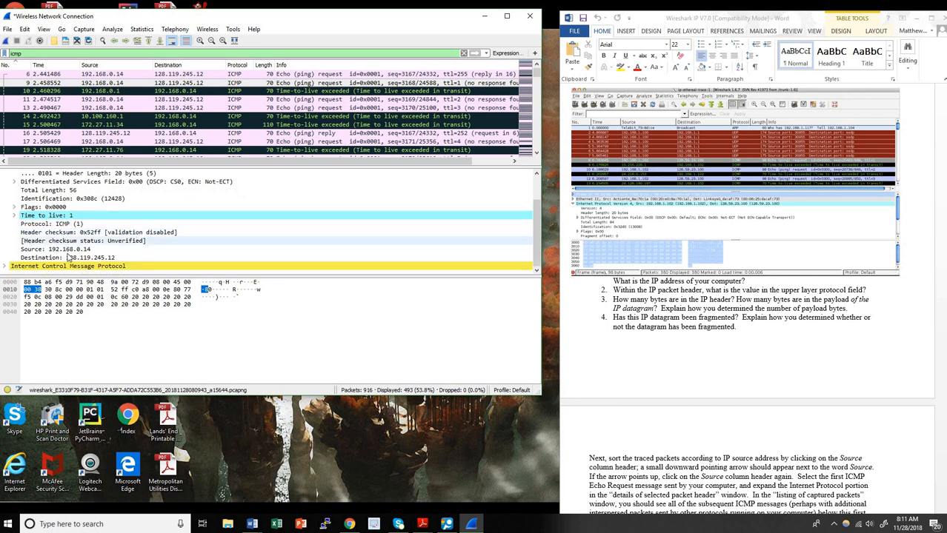
click(15, 209)
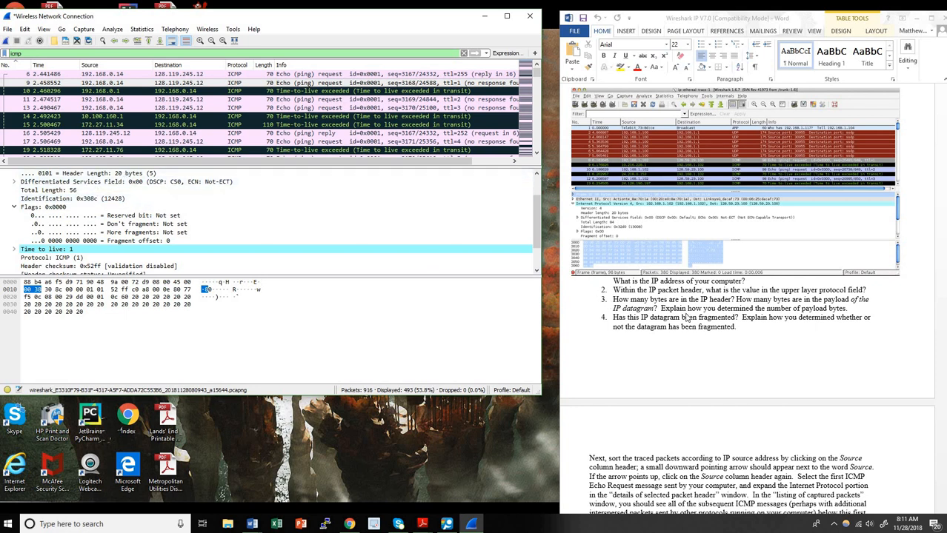
scroll(685, 317, down, 8)
Step through the TTL-2 and TTL-3 echo requests, reading Identification 0x308e (12430) and TTL
scroll(663, 309, down, 2)
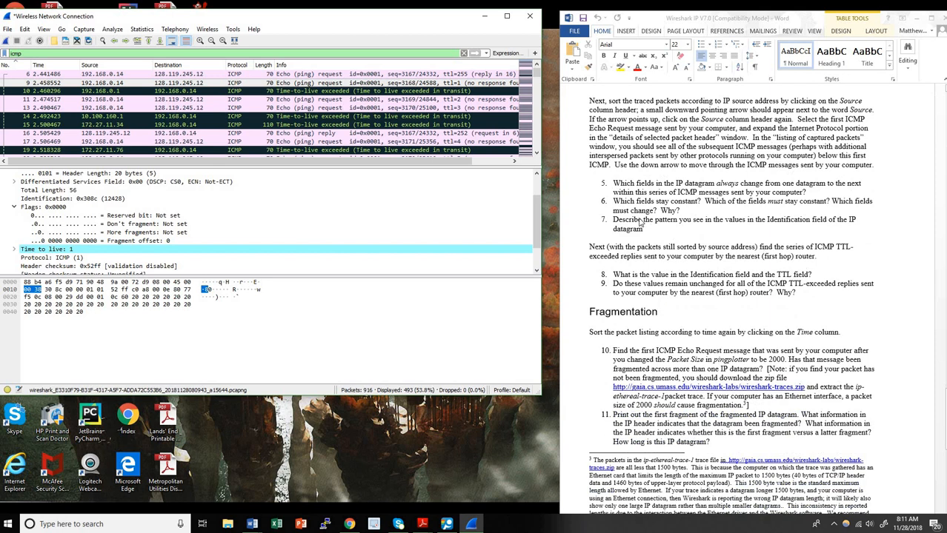
scroll(110, 223, up, 4)
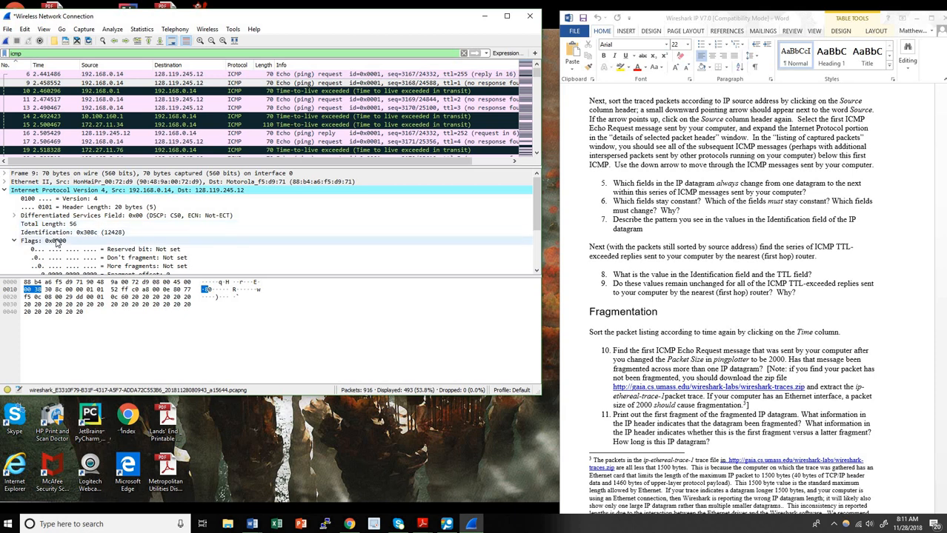
scroll(67, 237, down, 3)
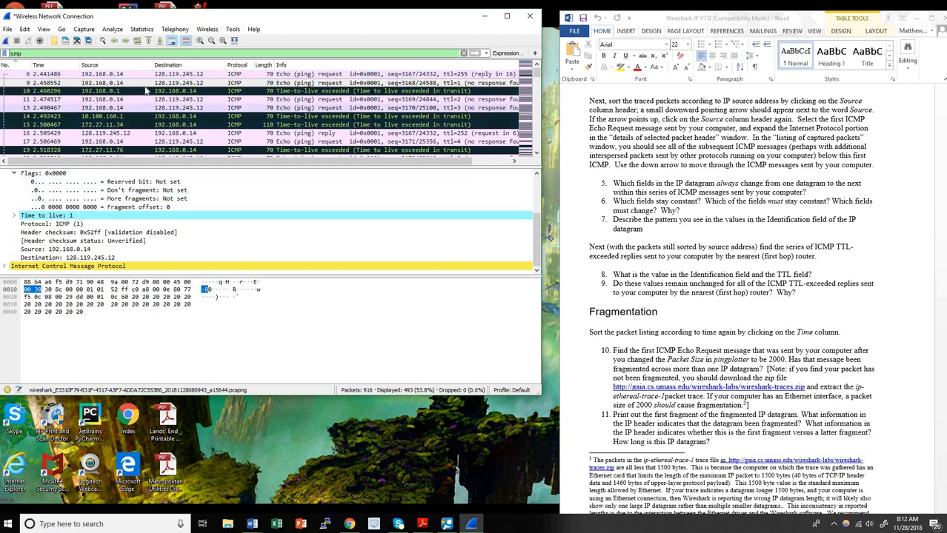
click(116, 99)
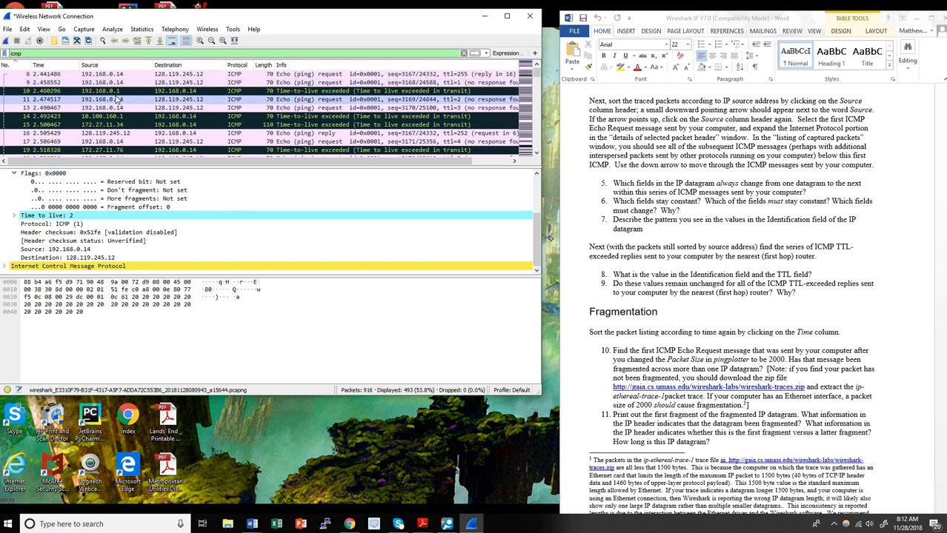
click(116, 108)
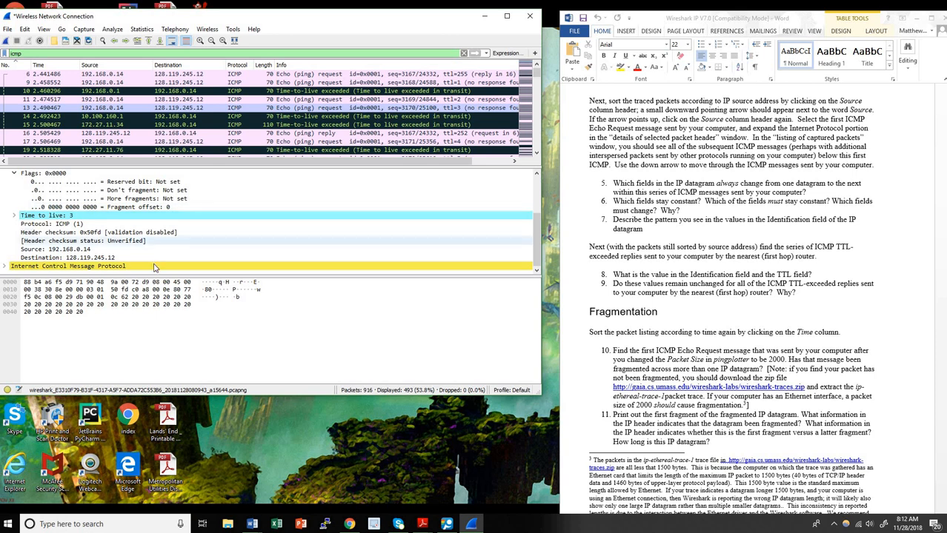
scroll(112, 222, up, 2)
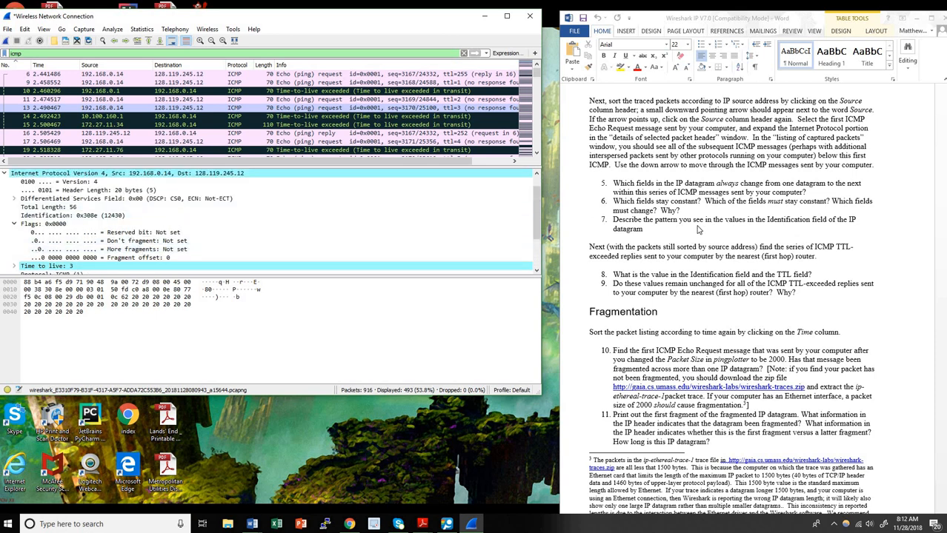
scroll(697, 230, down, 1)
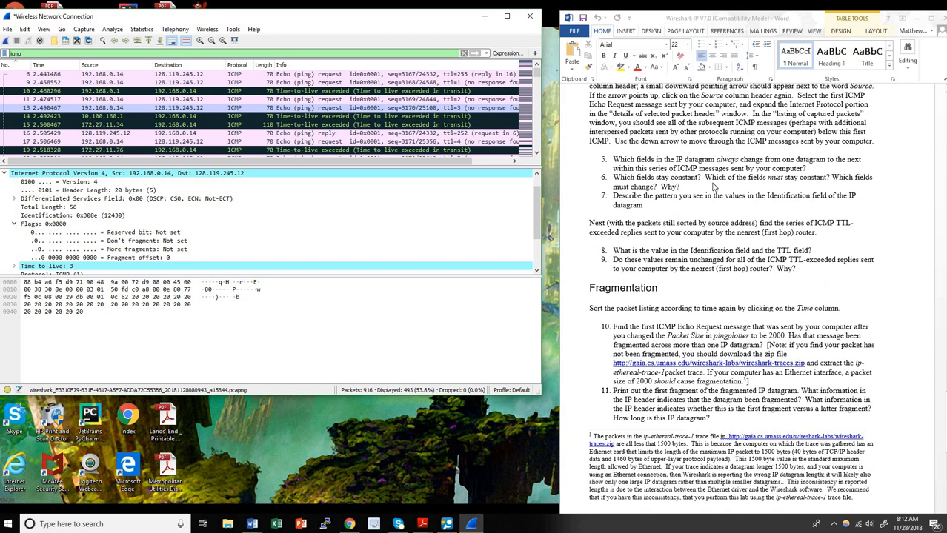
scroll(682, 249, down, 1)
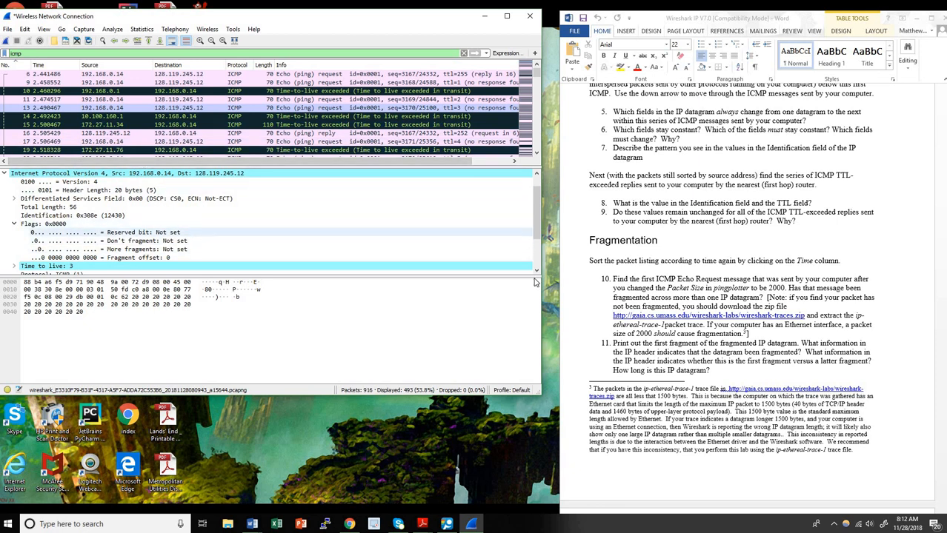
scroll(622, 261, down, 4)
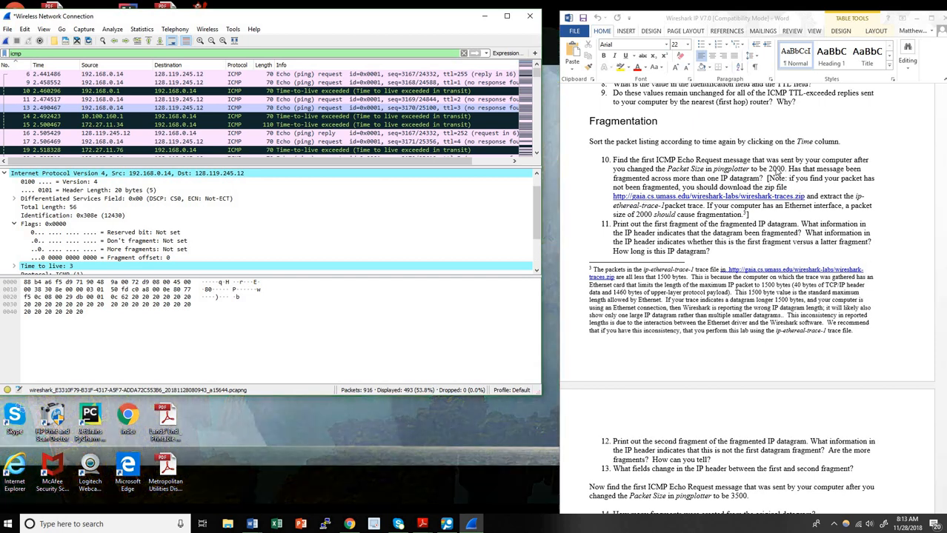
Sort by Length and inspect frame 219, the 534-byte fragment at offset 185
click(262, 65)
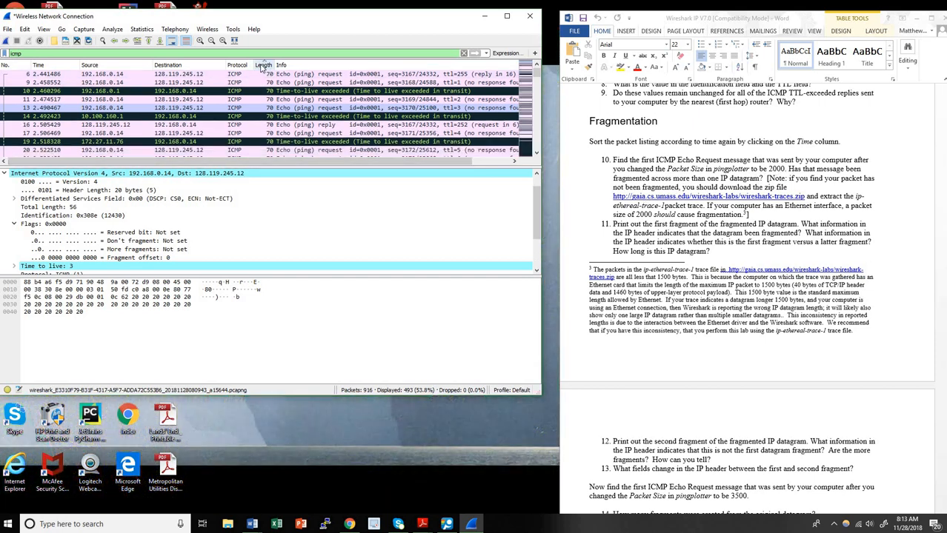
scroll(281, 92, down, 15)
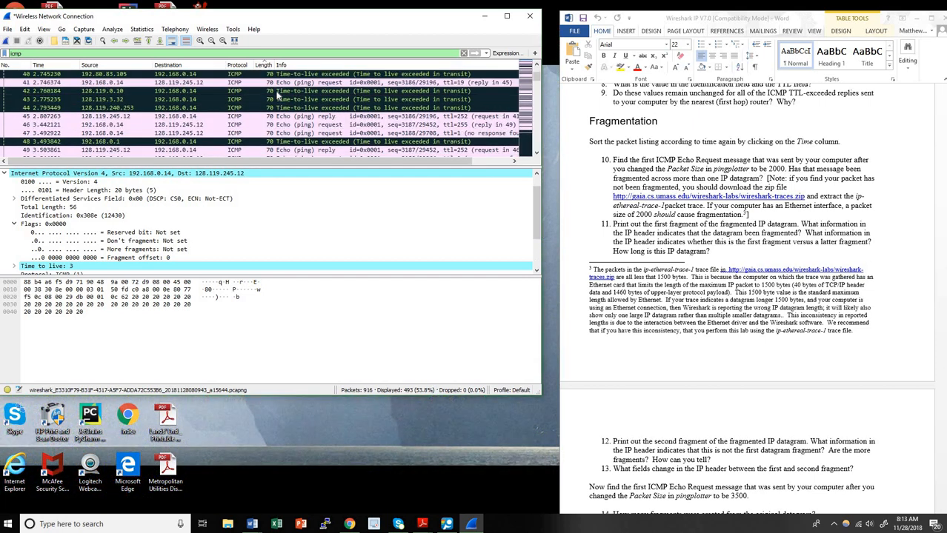
scroll(284, 92, down, 20)
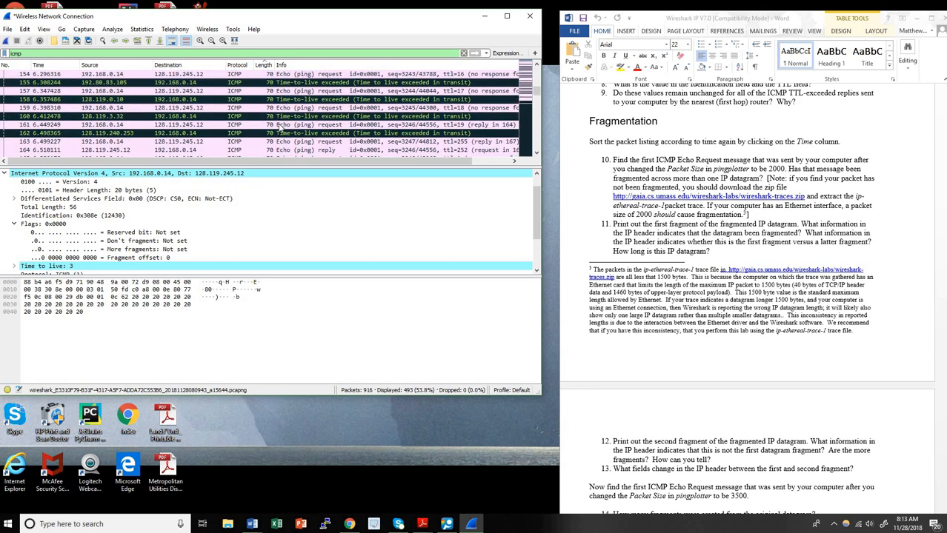
scroll(300, 132, down, 15)
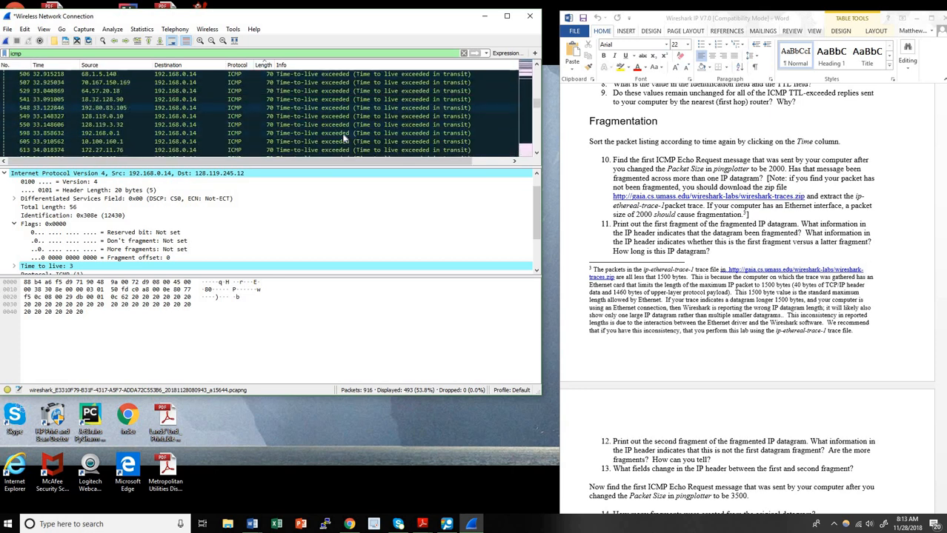
scroll(343, 109, up, 15)
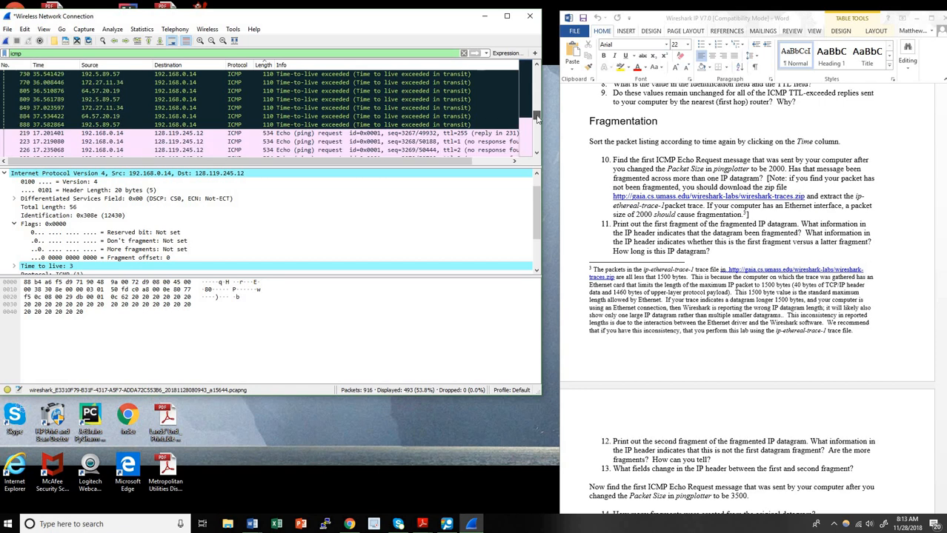
scroll(222, 107, up, 2)
click(47, 91)
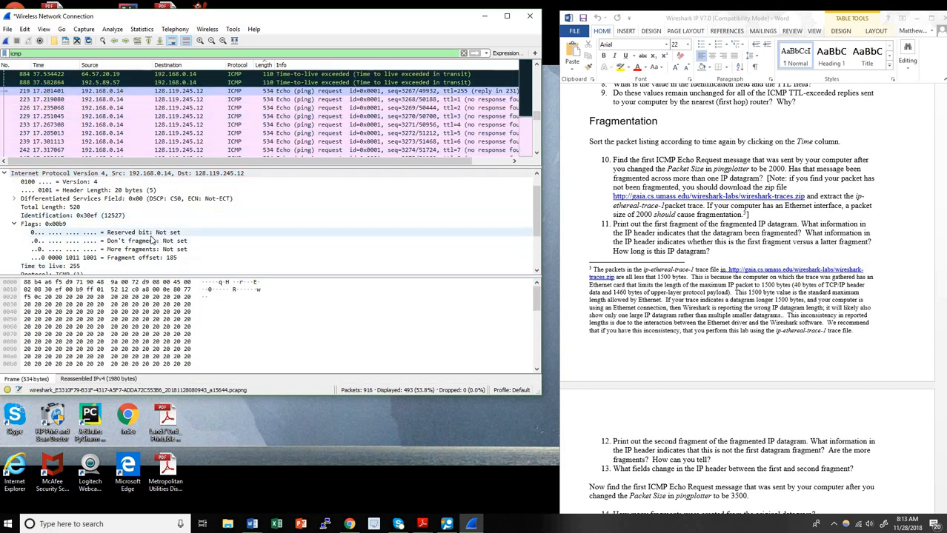
scroll(152, 240, down, 3)
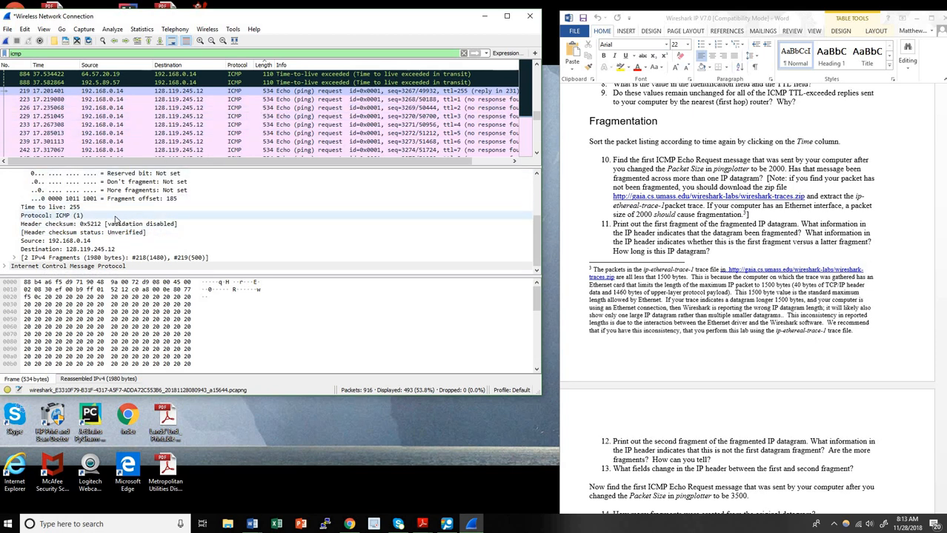
scroll(115, 220, up, 3)
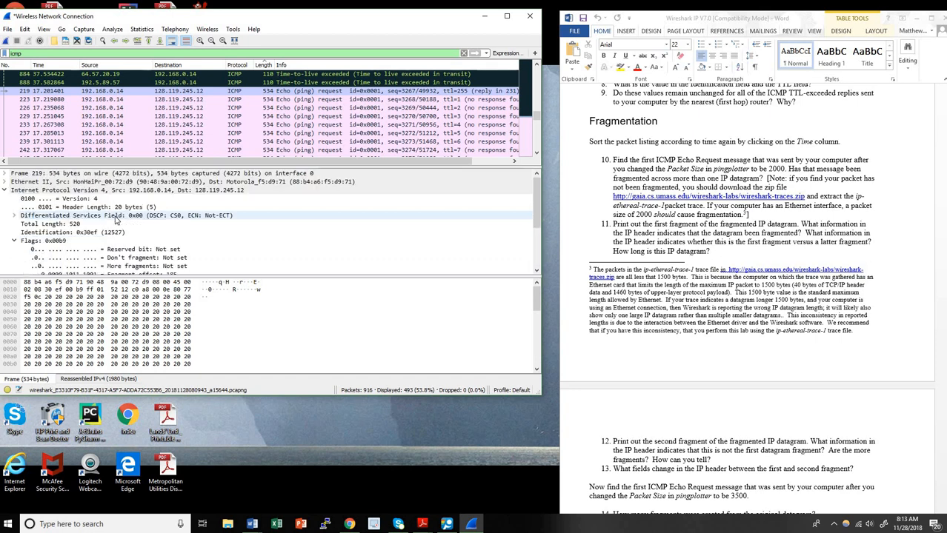
scroll(115, 220, down, 1)
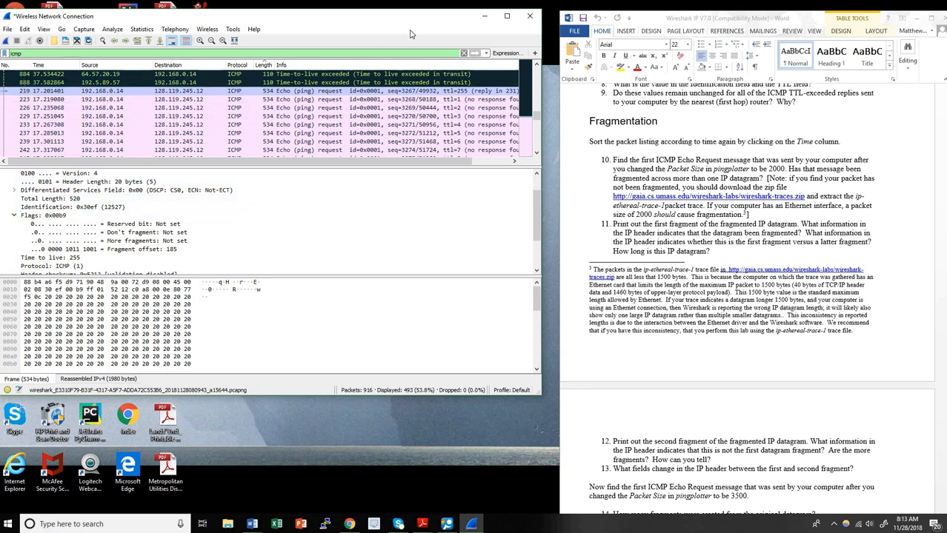
Clear the icmp filter and return packets to capture order
click(464, 54)
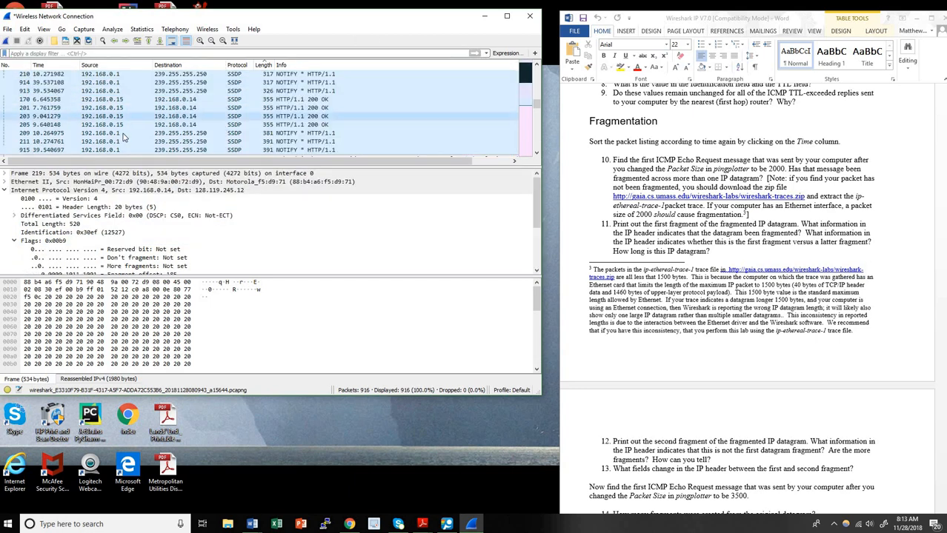
click(20, 66)
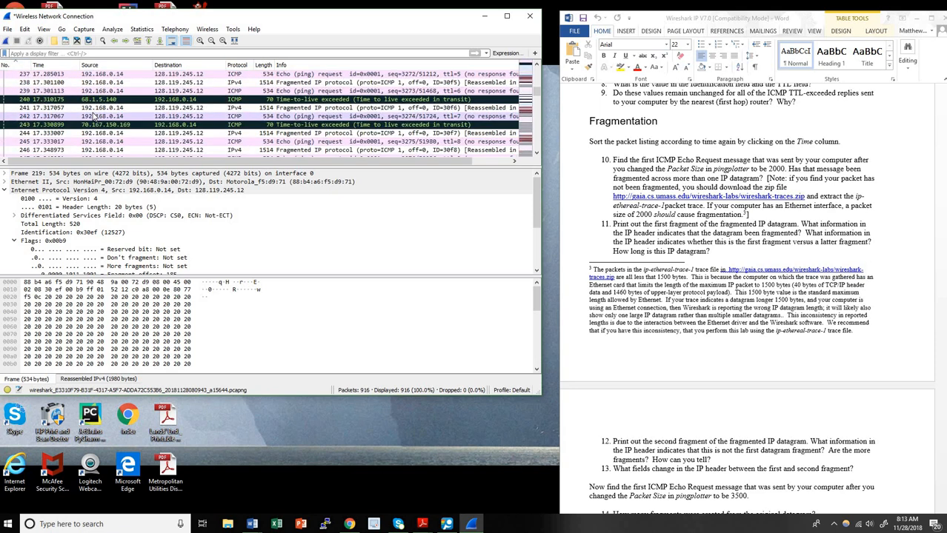
scroll(81, 111, up, 7)
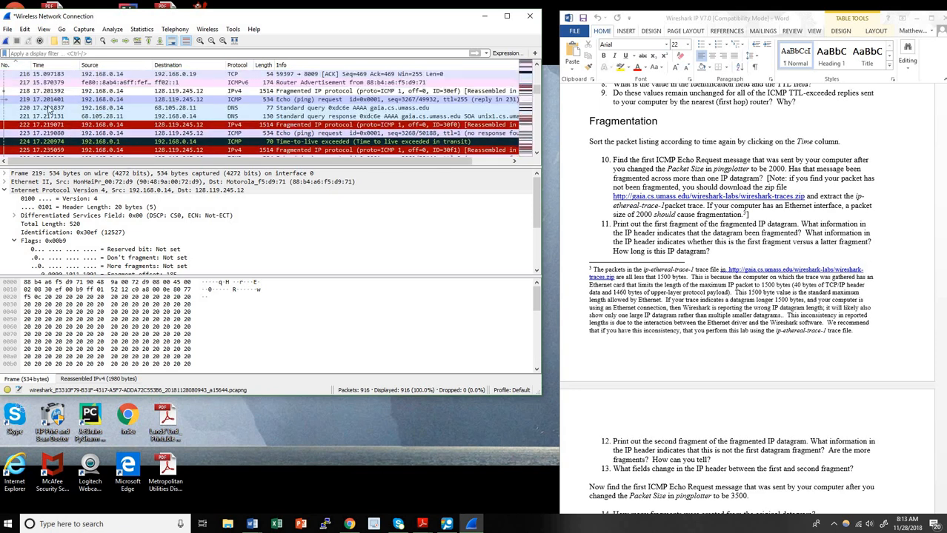
Inspect frame 218 (More fragments set, offset 0), then compare with frame 219
click(36, 91)
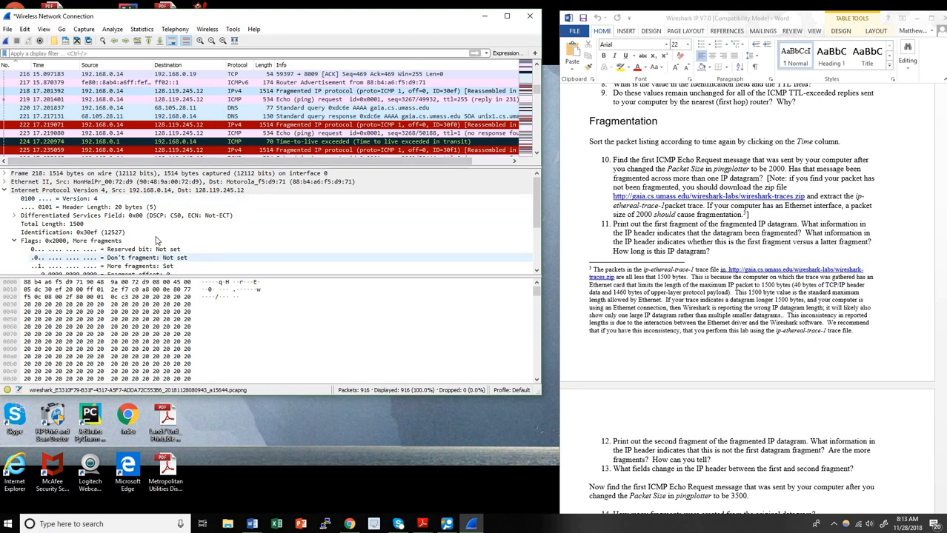
scroll(161, 228, down, 1)
scroll(152, 235, down, 1)
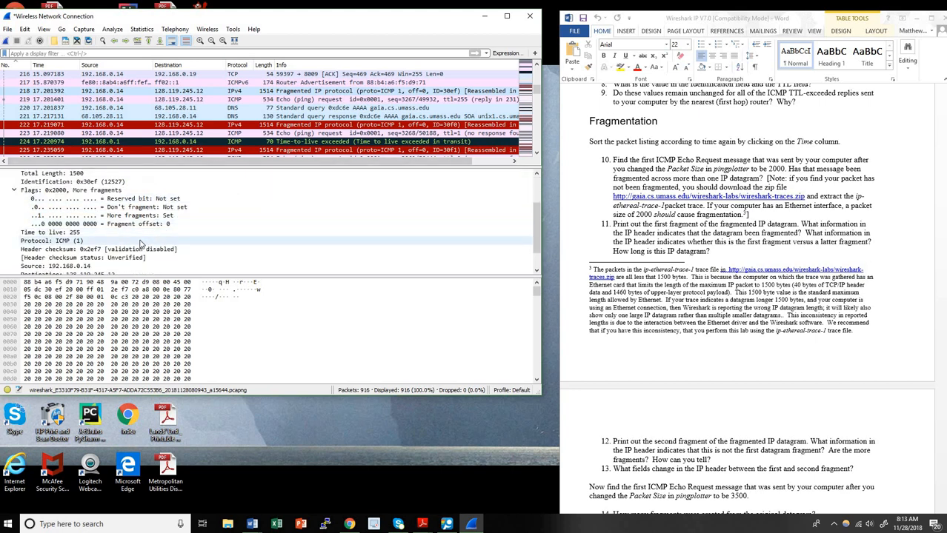
scroll(137, 243, up, 2)
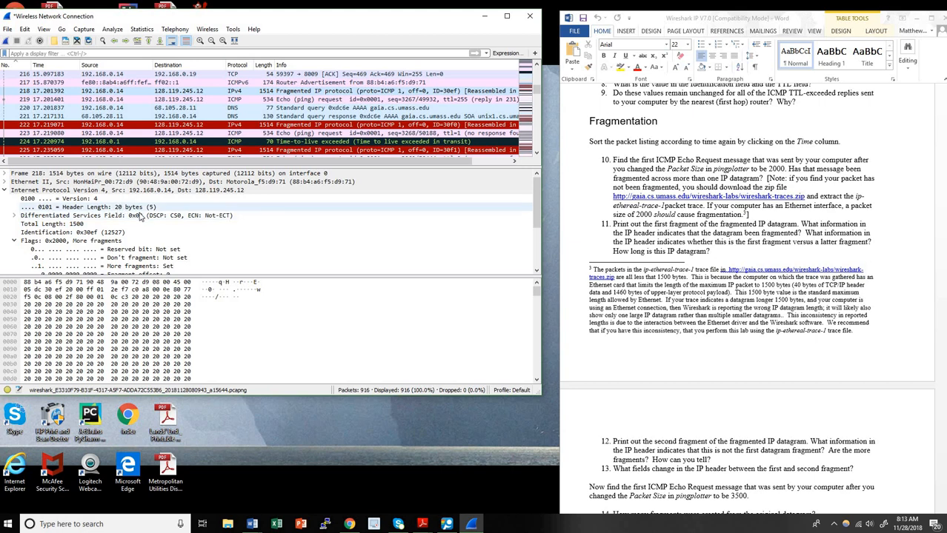
scroll(139, 215, down, 2)
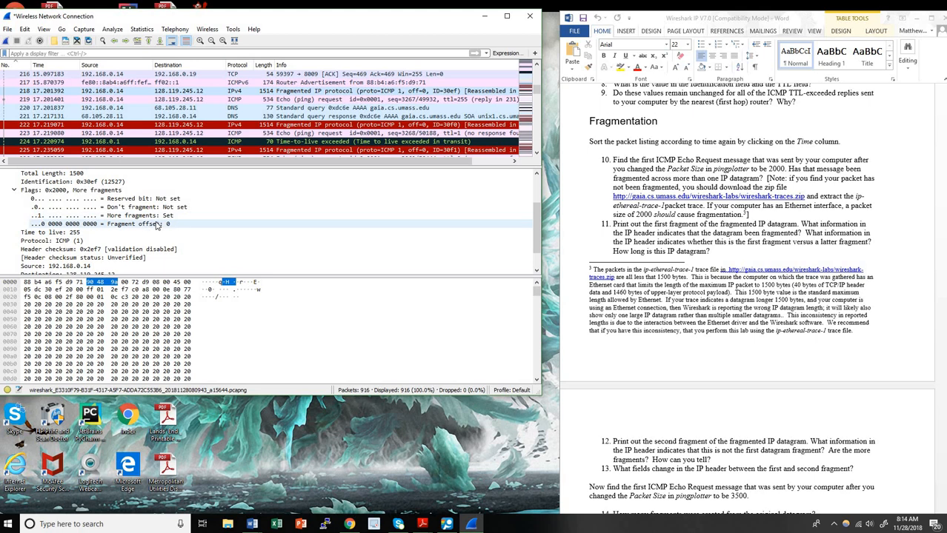
scroll(154, 229, down, 1)
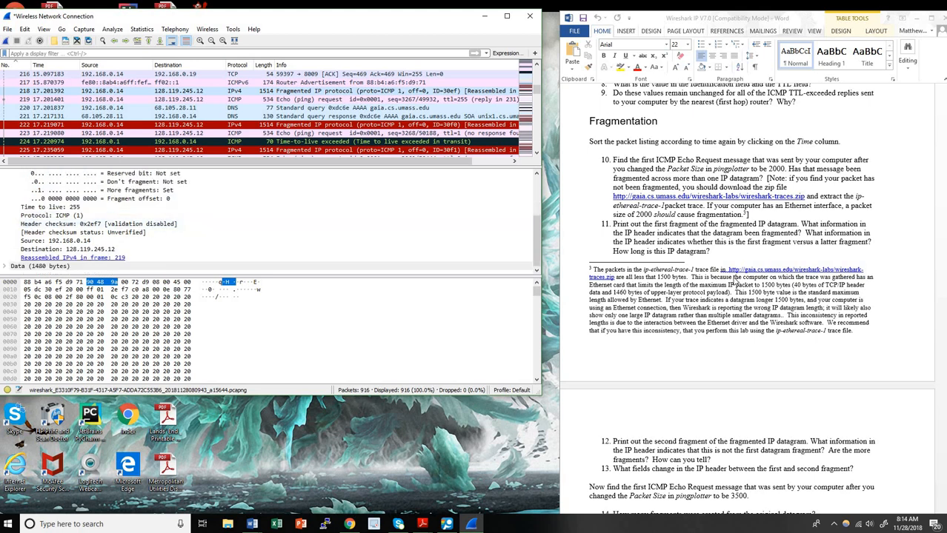
scroll(87, 242, up, 3)
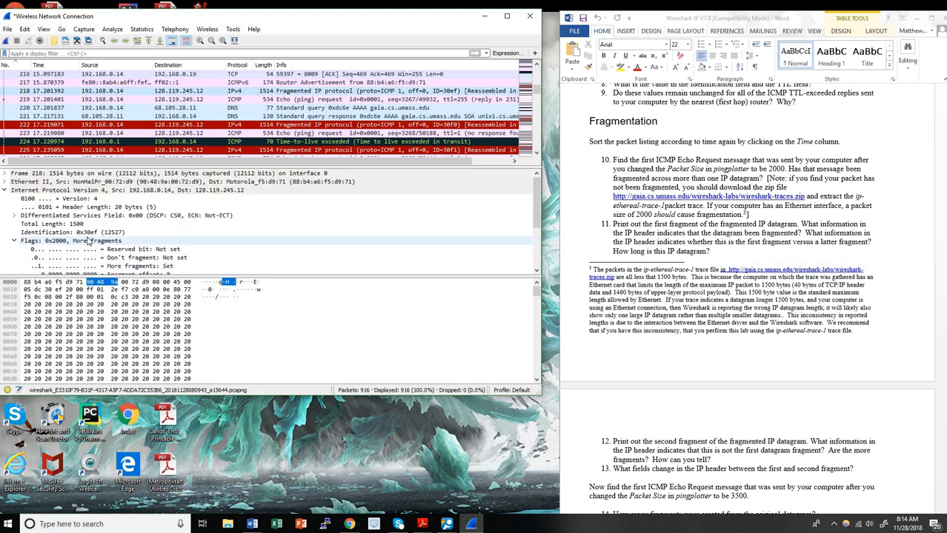
scroll(87, 241, down, 3)
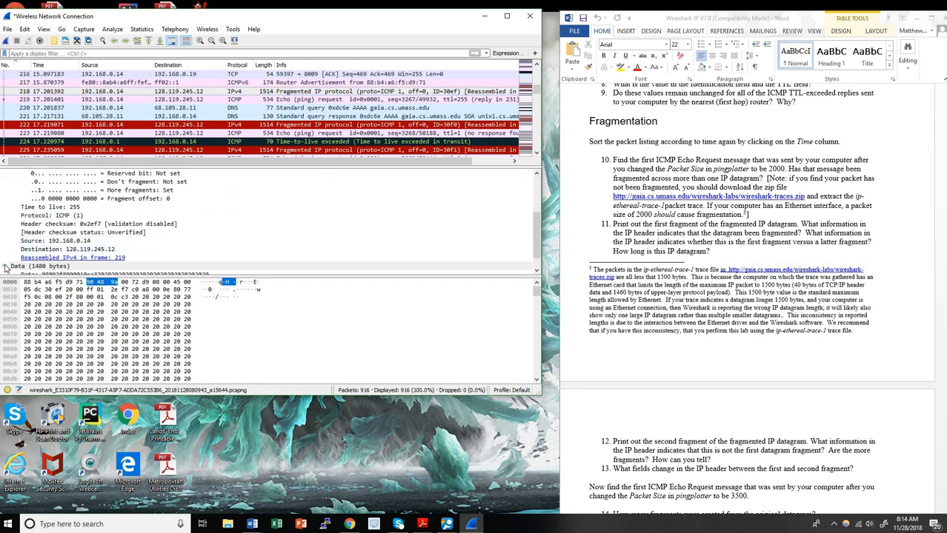
scroll(84, 224, up, 3)
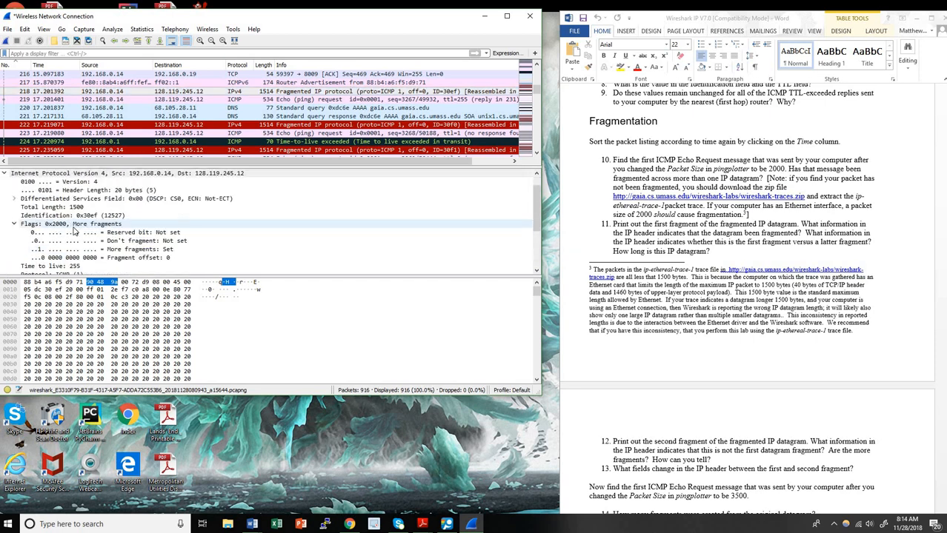
click(56, 100)
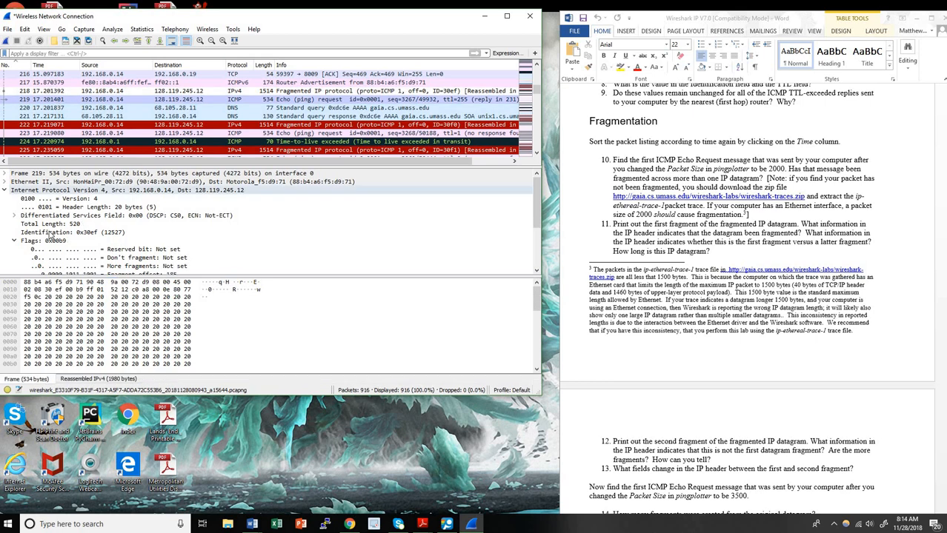
scroll(15, 255, down, 3)
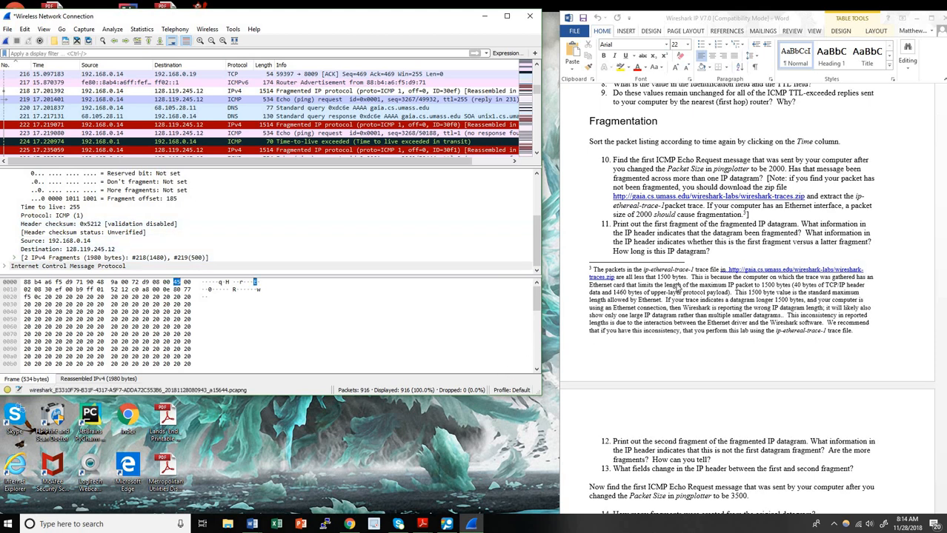
scroll(678, 287, down, 1)
scroll(718, 267, down, 3)
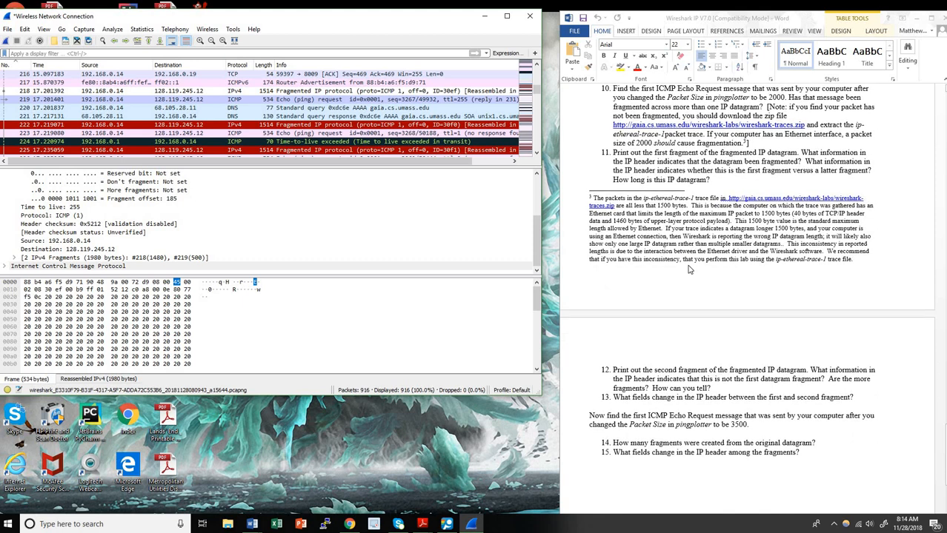
scroll(677, 256, down, 5)
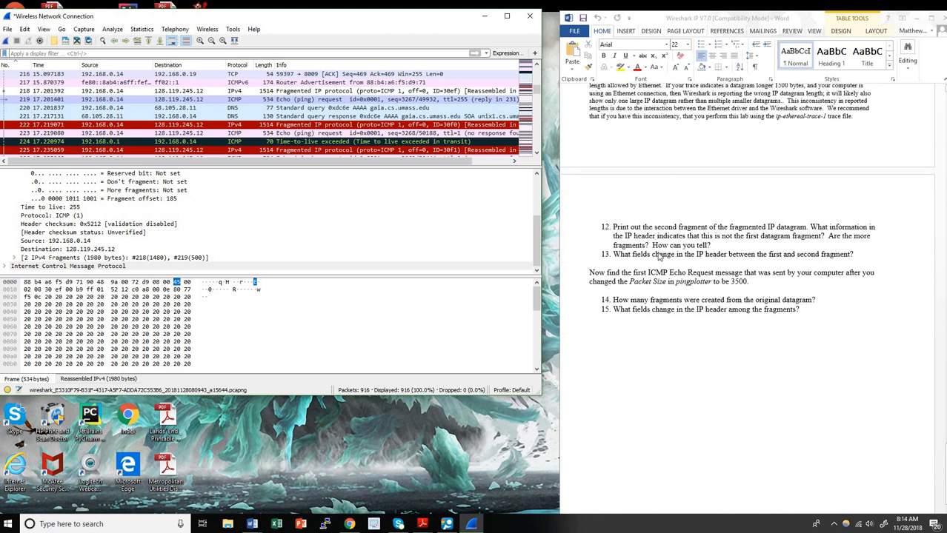
scroll(72, 231, up, 2)
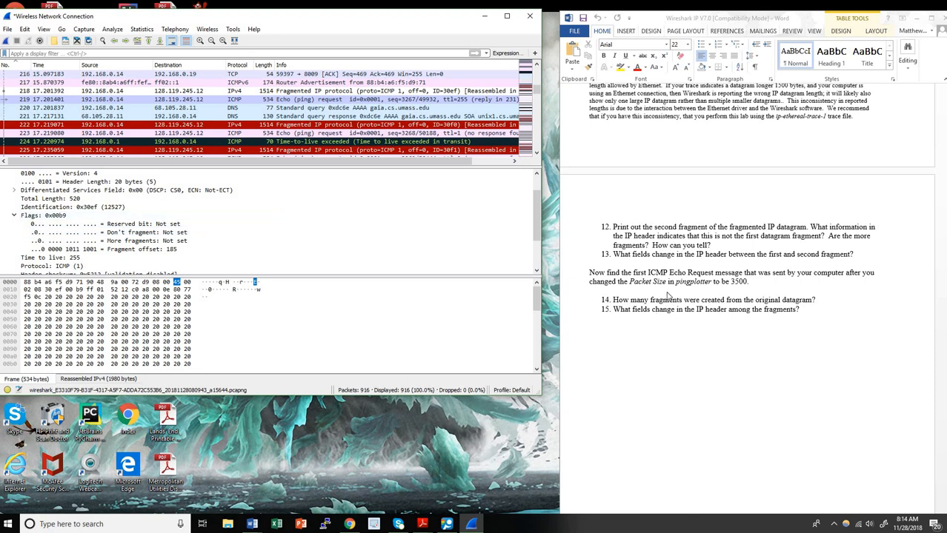
scroll(611, 275, down, 1)
scroll(609, 276, down, 1)
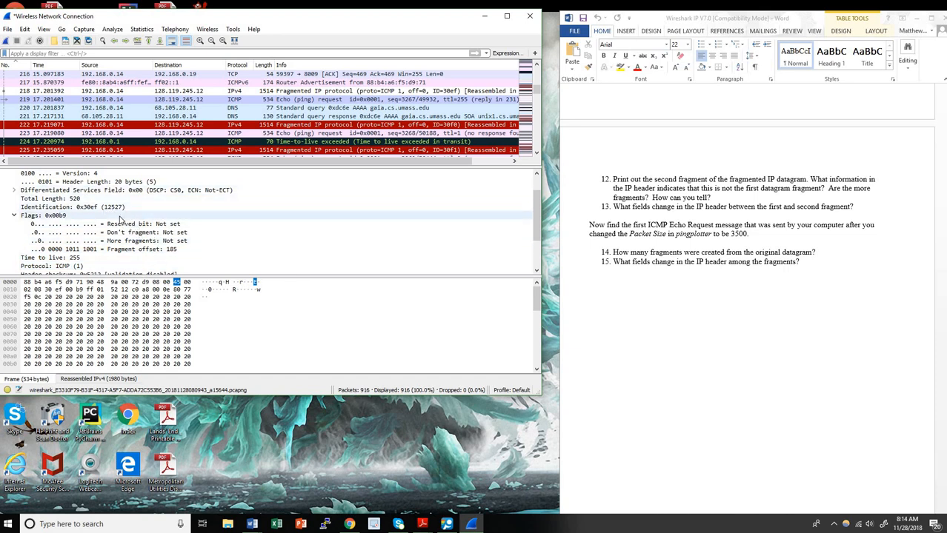
scroll(149, 235, down, 2)
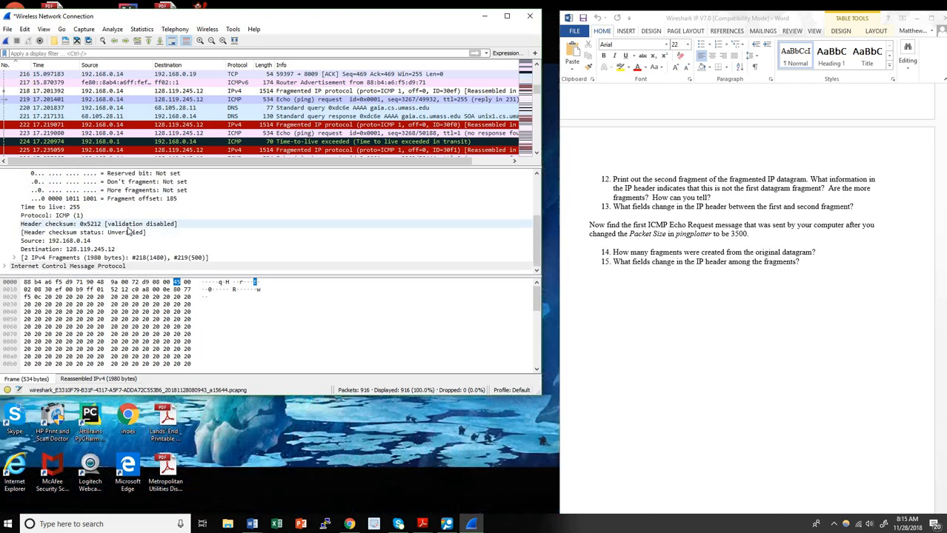
scroll(185, 234, up, 2)
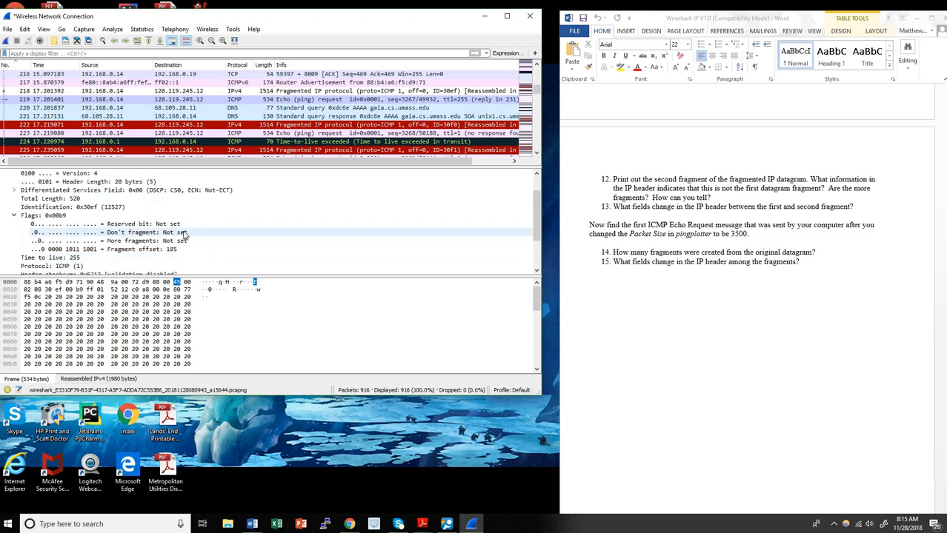
scroll(182, 241, down, 1)
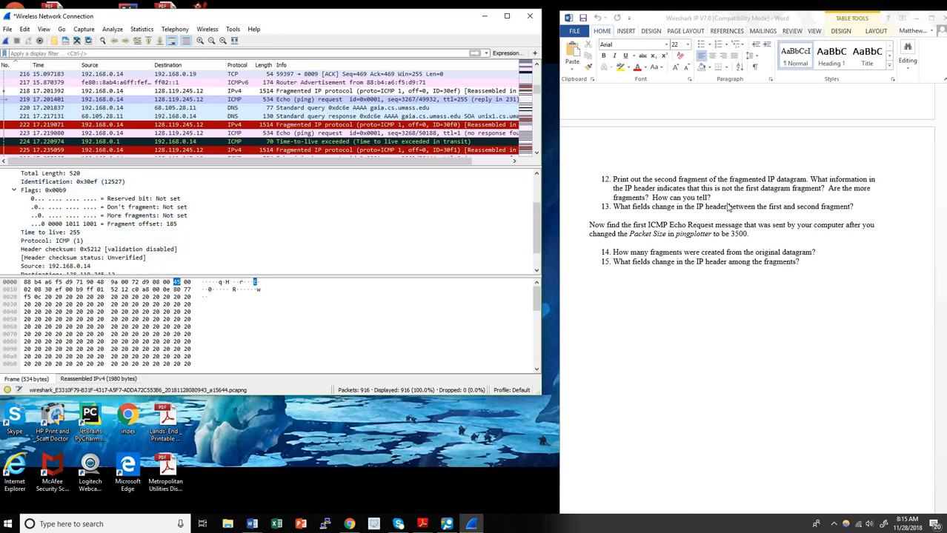
scroll(746, 251, down, 1)
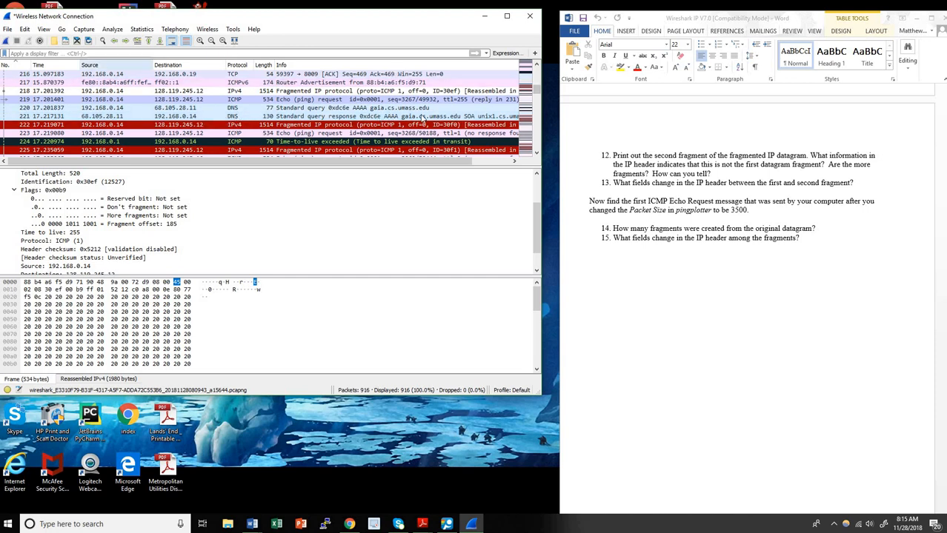
View frames 693, 694 and 695 of the 3500-byte ping, ending on 695 at offset 370
click(536, 117)
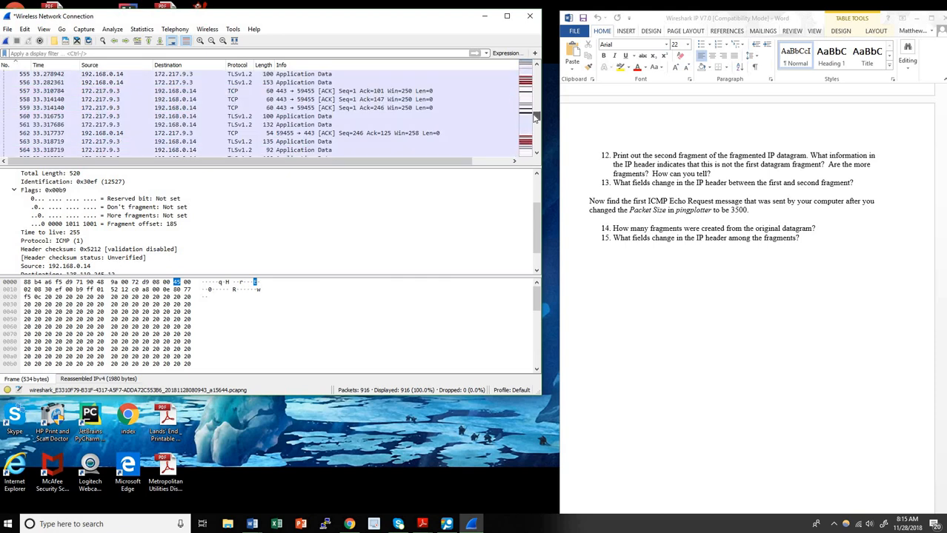
drag(535, 112, 538, 127)
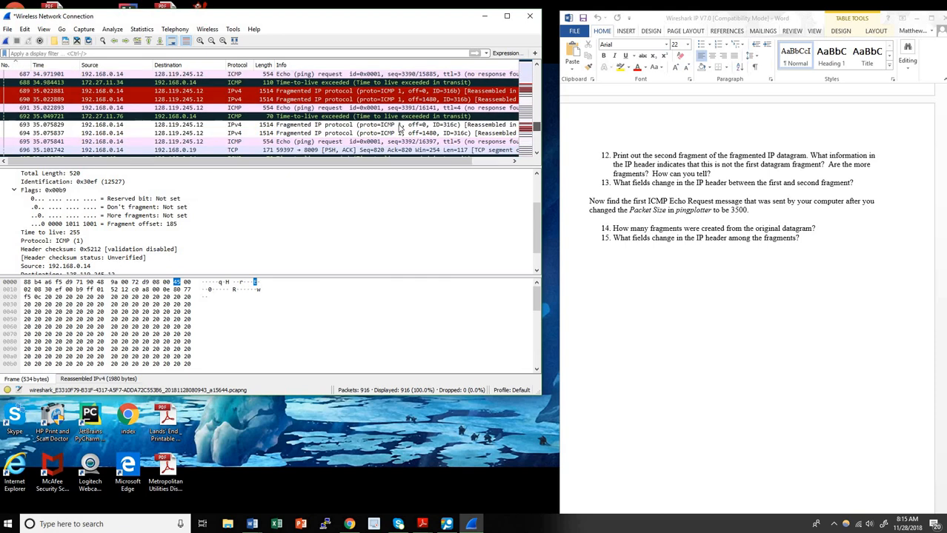
click(116, 125)
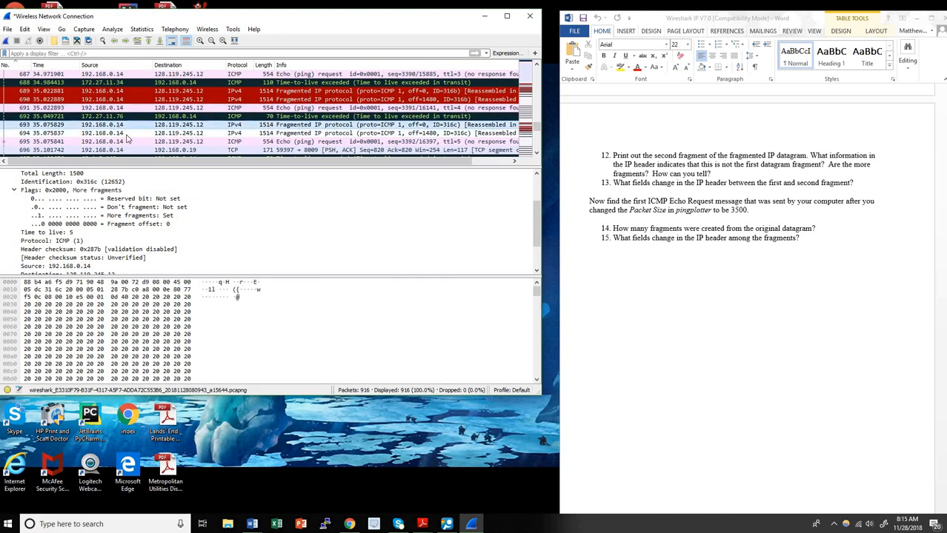
scroll(171, 232, down, 1)
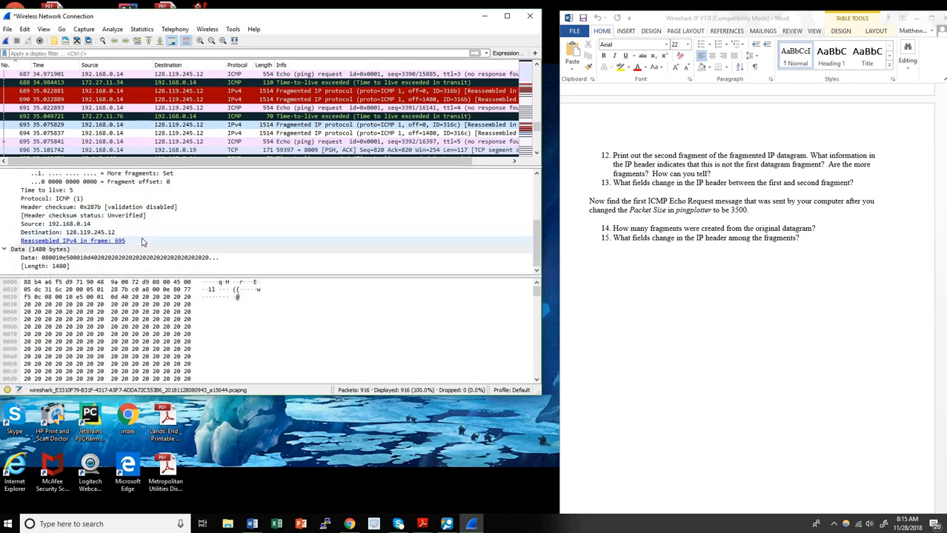
scroll(145, 239, up, 1)
scroll(145, 239, down, 1)
scroll(145, 239, up, 2)
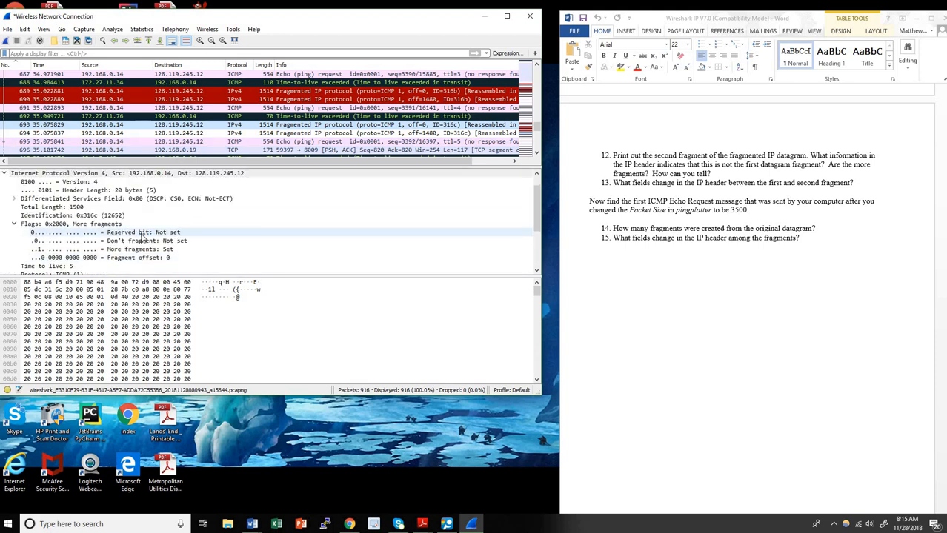
click(115, 134)
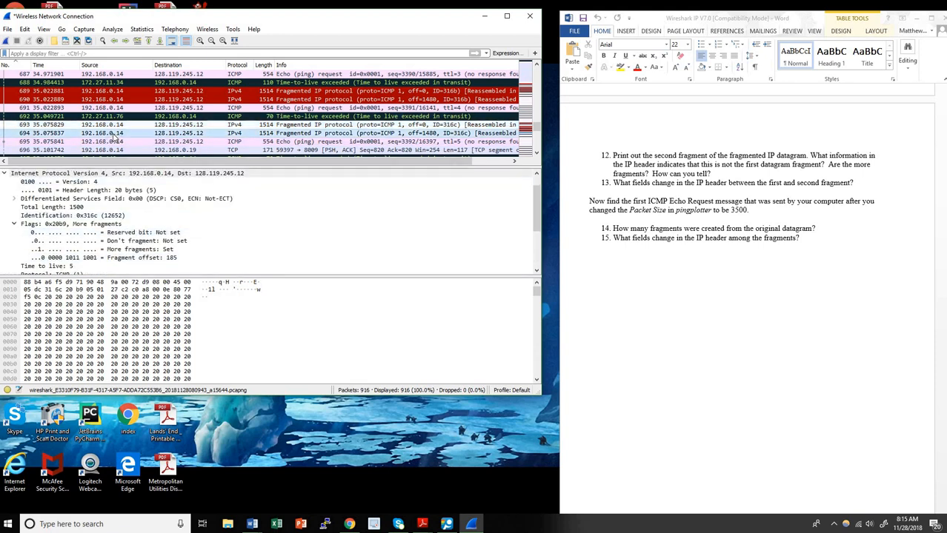
click(119, 126)
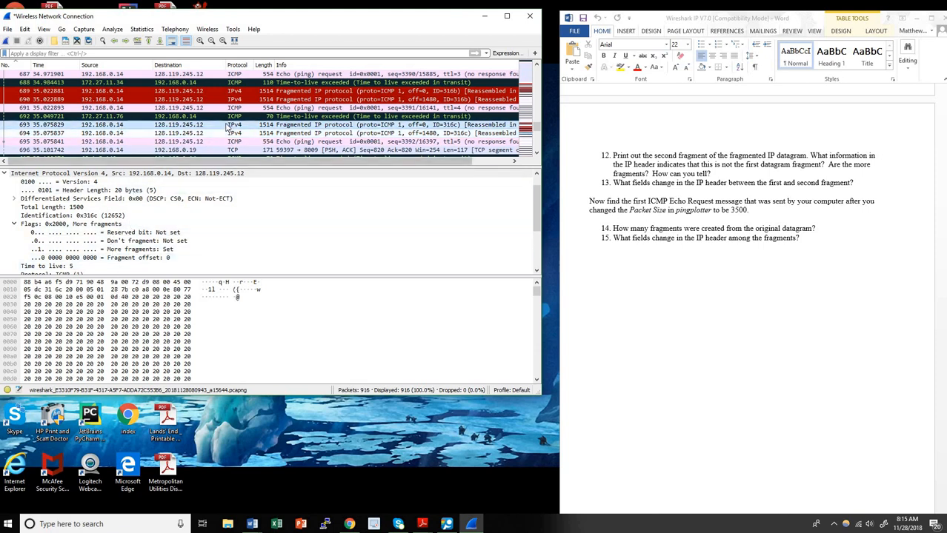
click(207, 145)
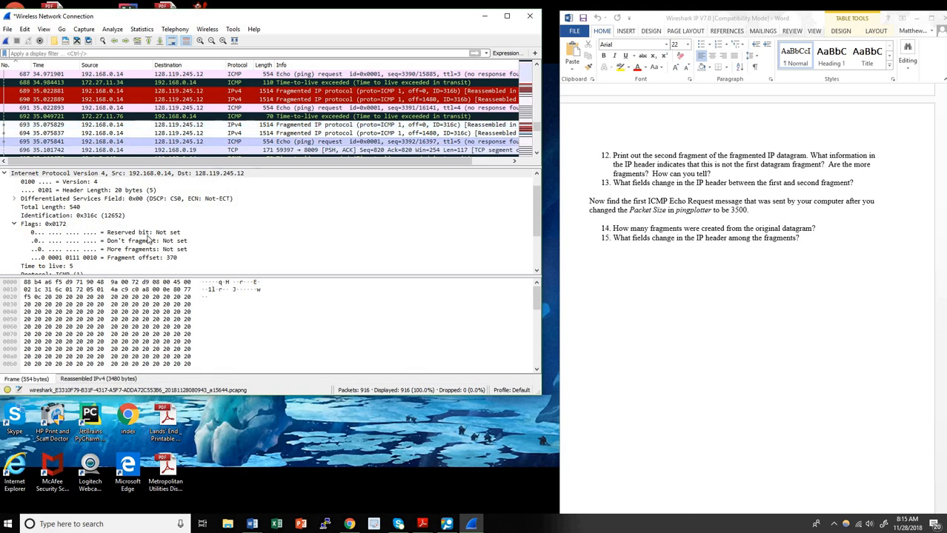
Revisit frame 693, then read frame 694: length 1500, ID 0x316c, offset 185
scroll(152, 241, down, 3)
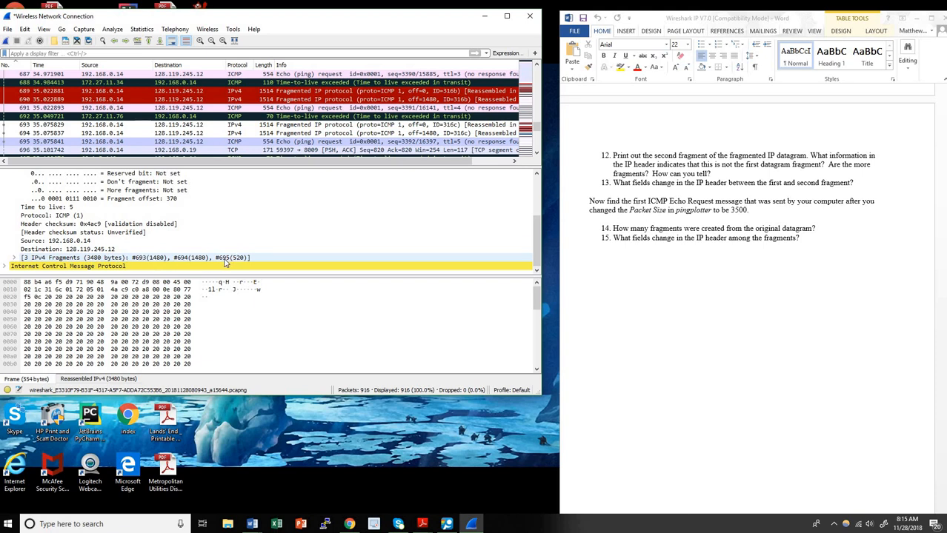
click(38, 125)
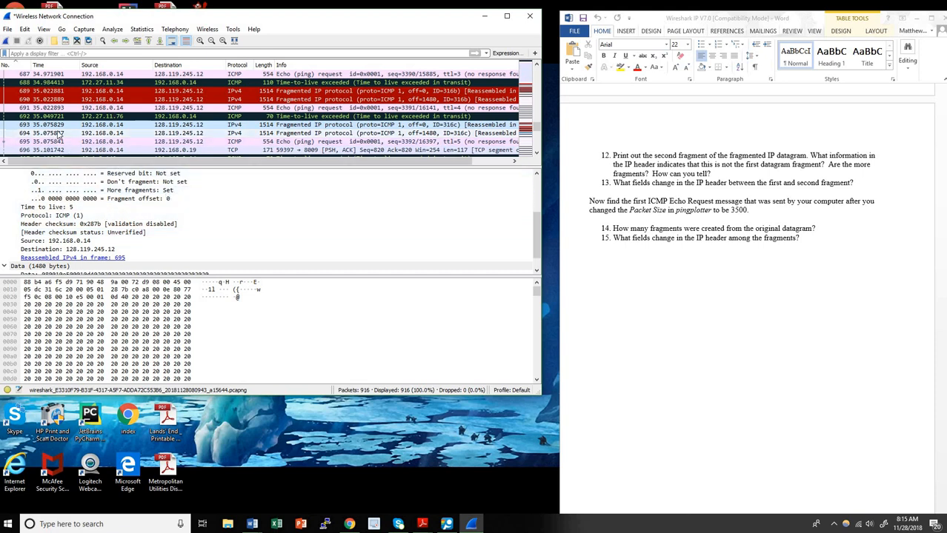
click(72, 134)
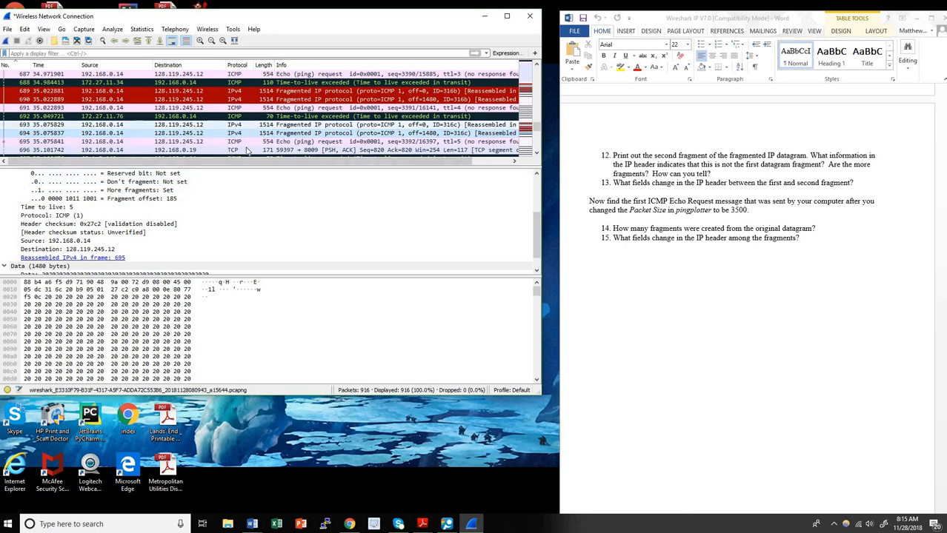
scroll(129, 243, up, 1)
scroll(129, 243, up, 1)
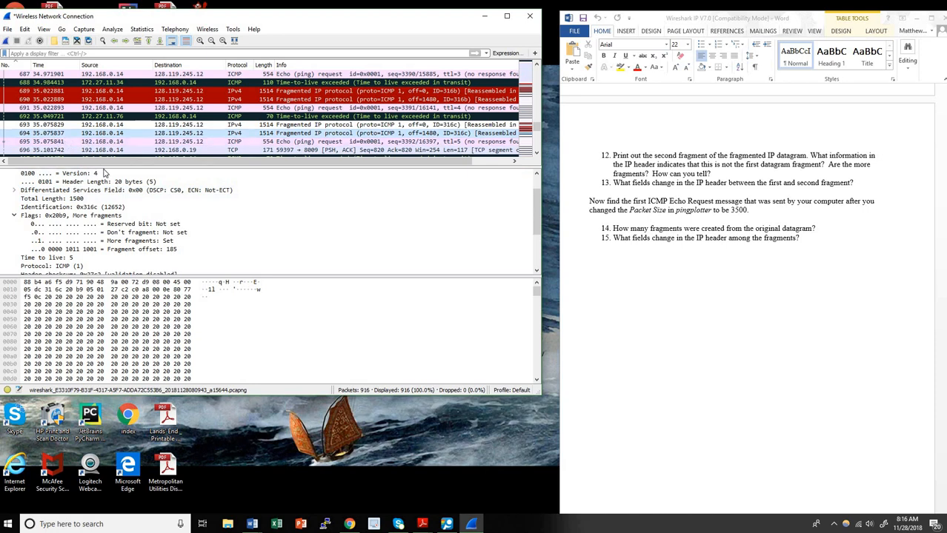
Compare frames 695, 694 and 693, finishing on 695: length 540, offset 370
click(74, 141)
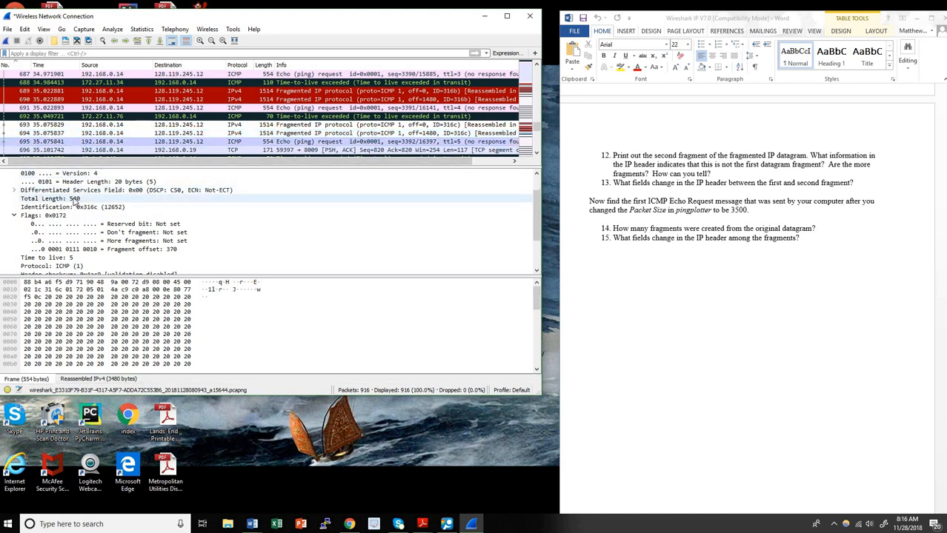
scroll(111, 215, down, 1)
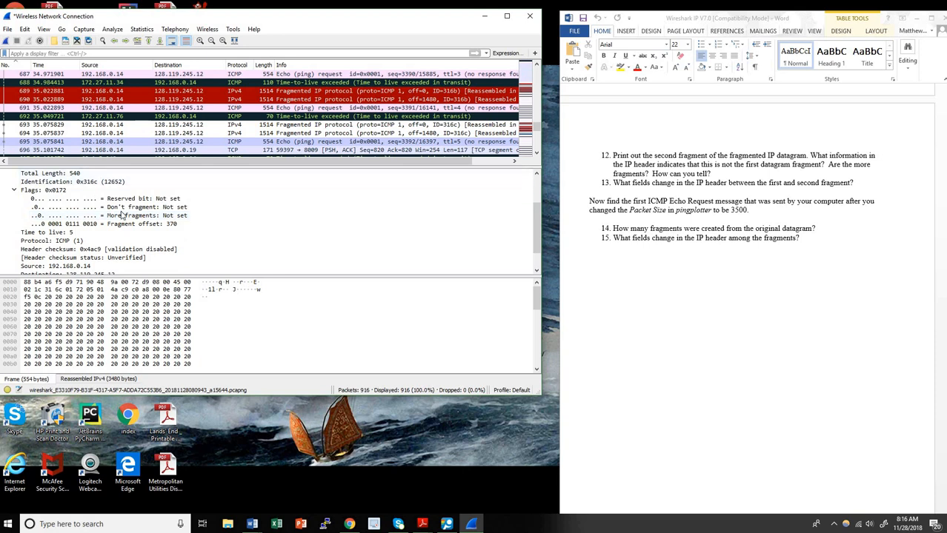
scroll(74, 252, down, 1)
scroll(89, 237, up, 2)
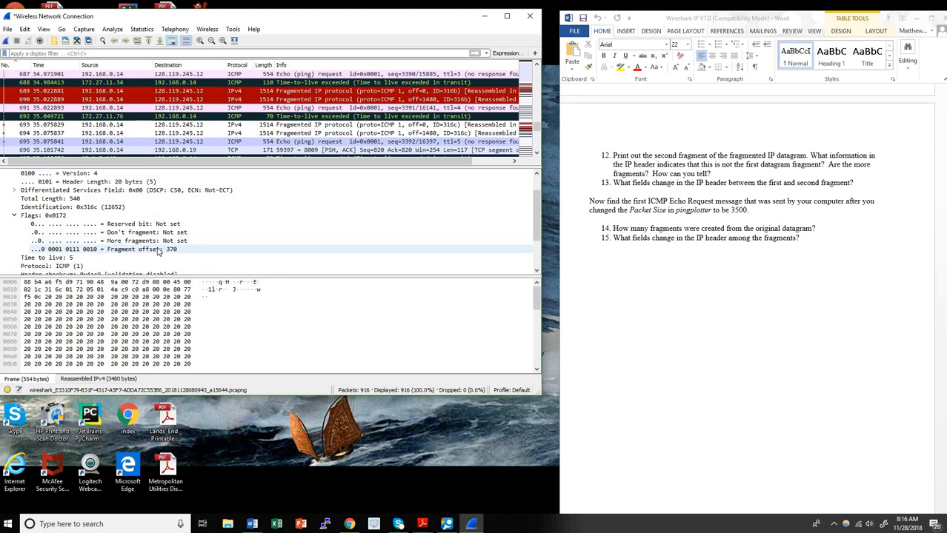
click(57, 134)
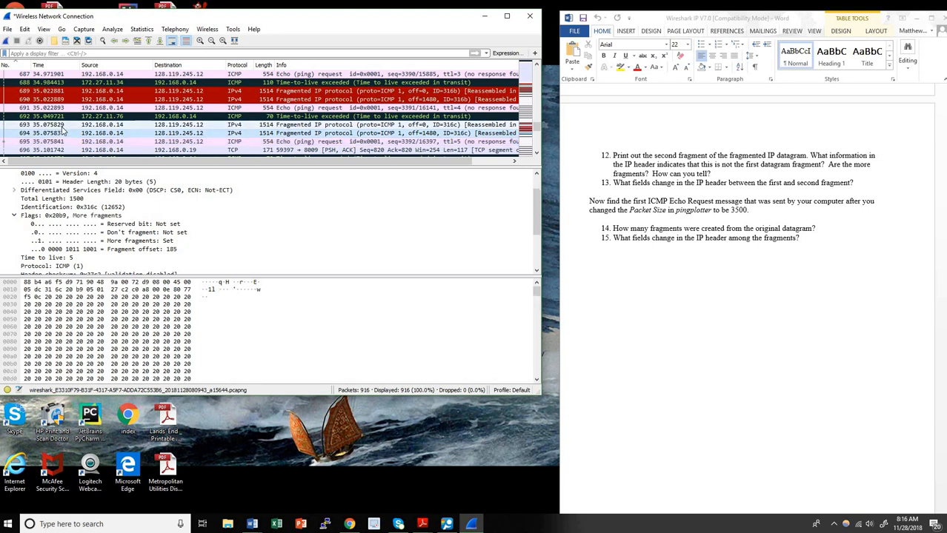
click(62, 126)
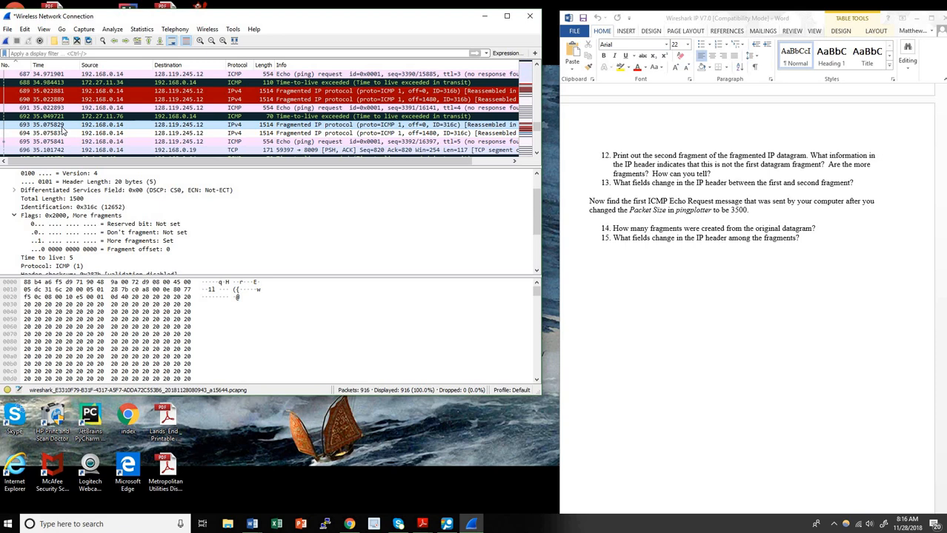
click(68, 142)
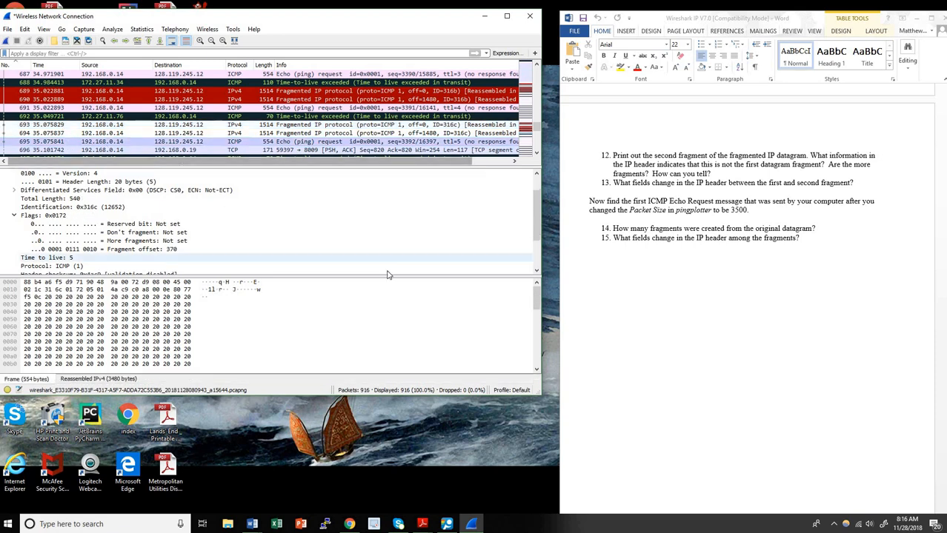